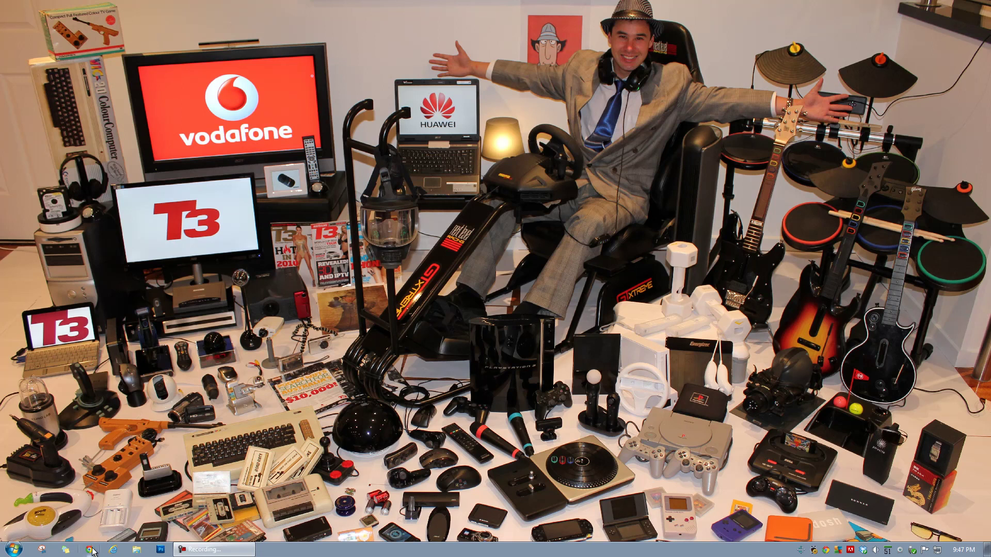
Open Chrome and load Google Maps at maps.google.com.au
click(90, 550)
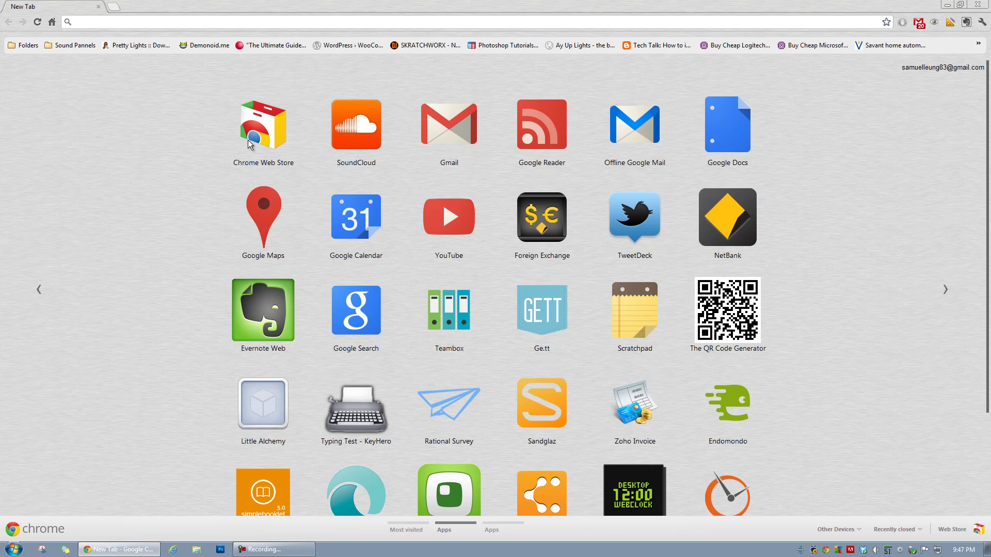
text(ww)
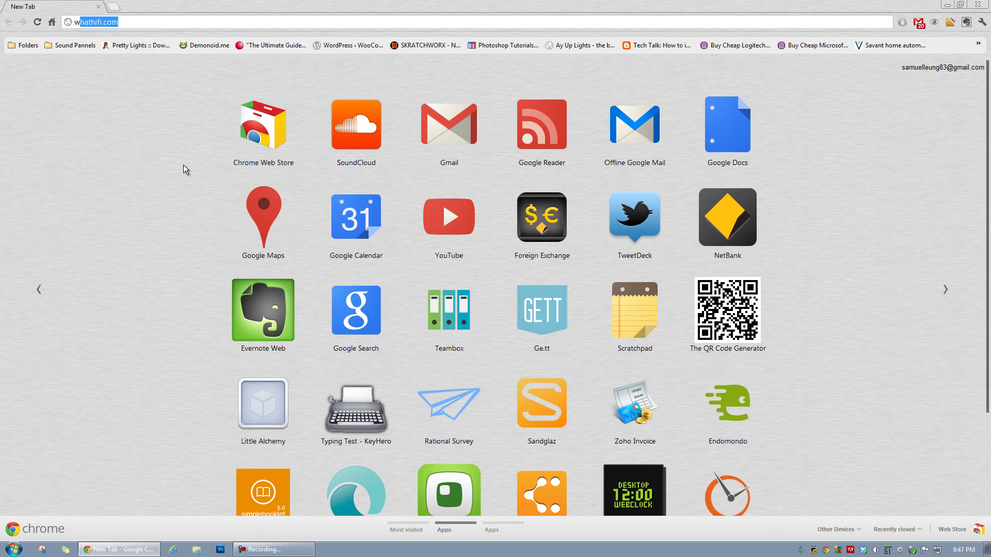
key(BackSpace)
key(BackSpace)
key(BackSpace)
text(maps.google.com.au)
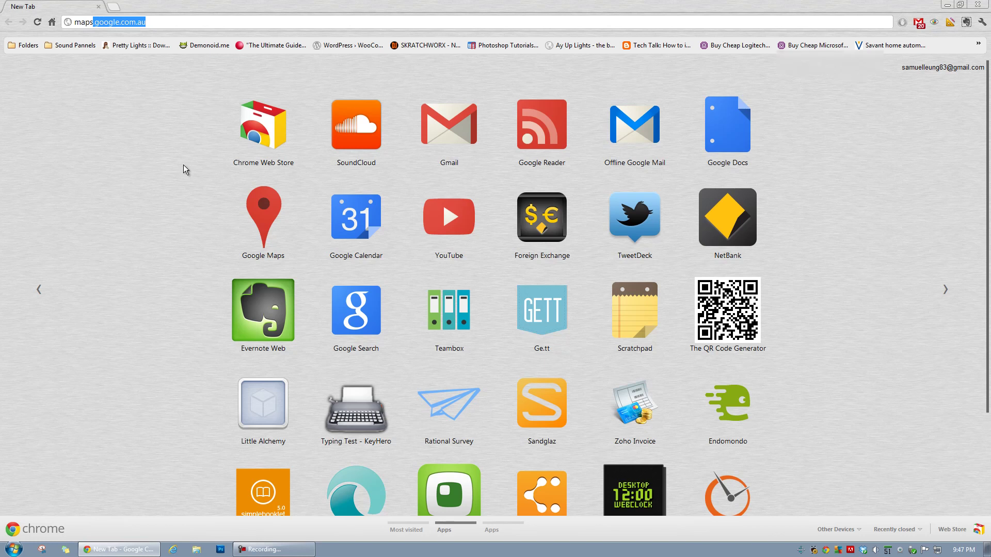
key(Return)
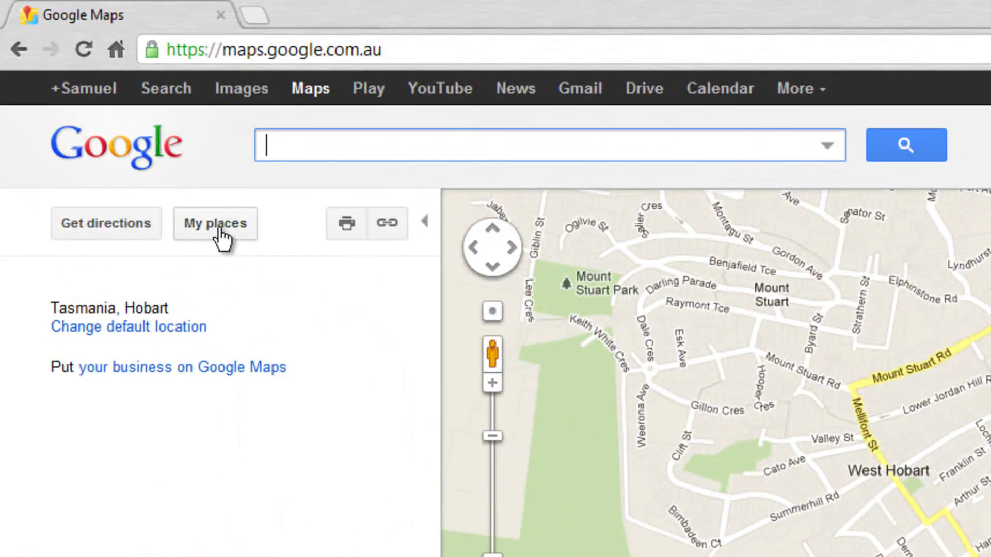
From My places, create a new map titled 'Brisbane Bars and Clubs' and save it
click(220, 235)
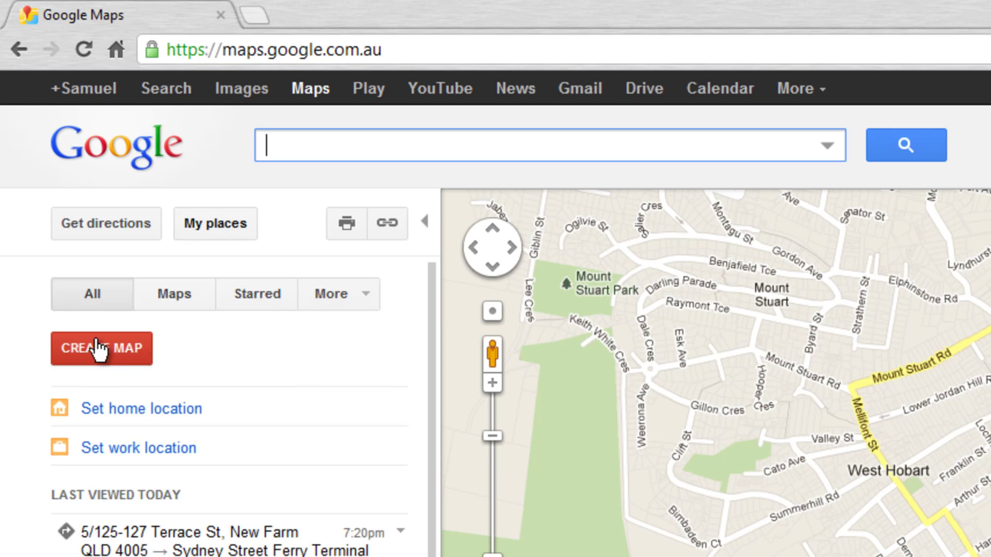
click(122, 352)
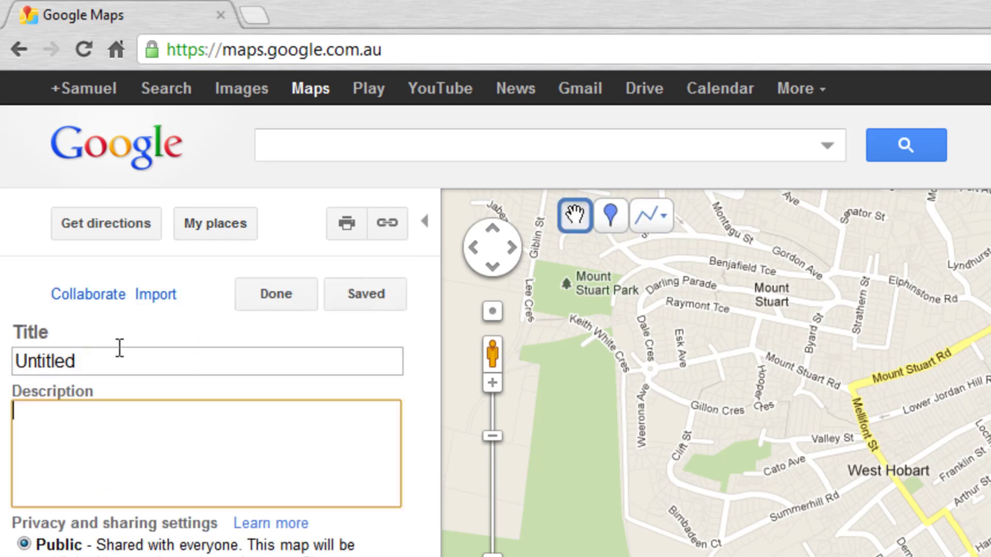
drag(131, 364, 13, 349)
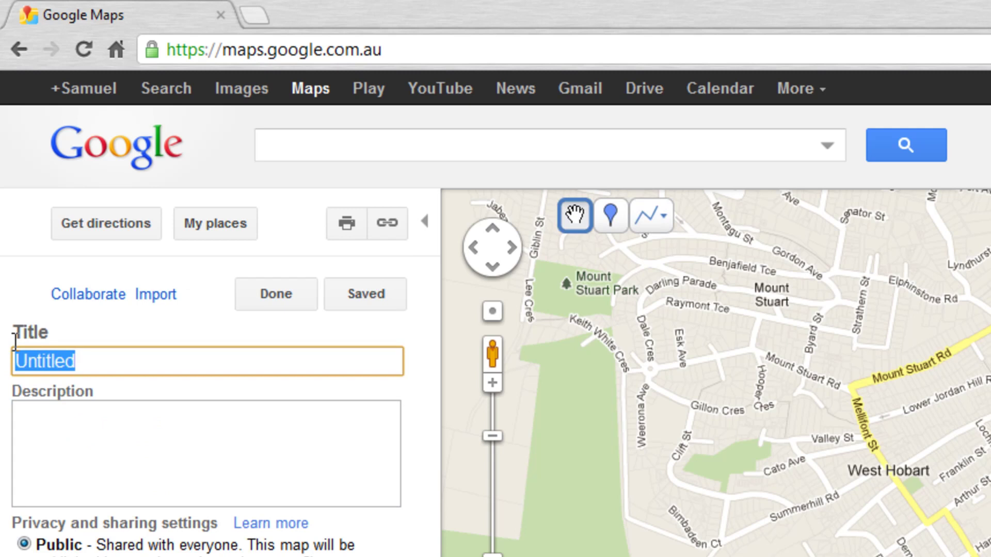
text(Bris)
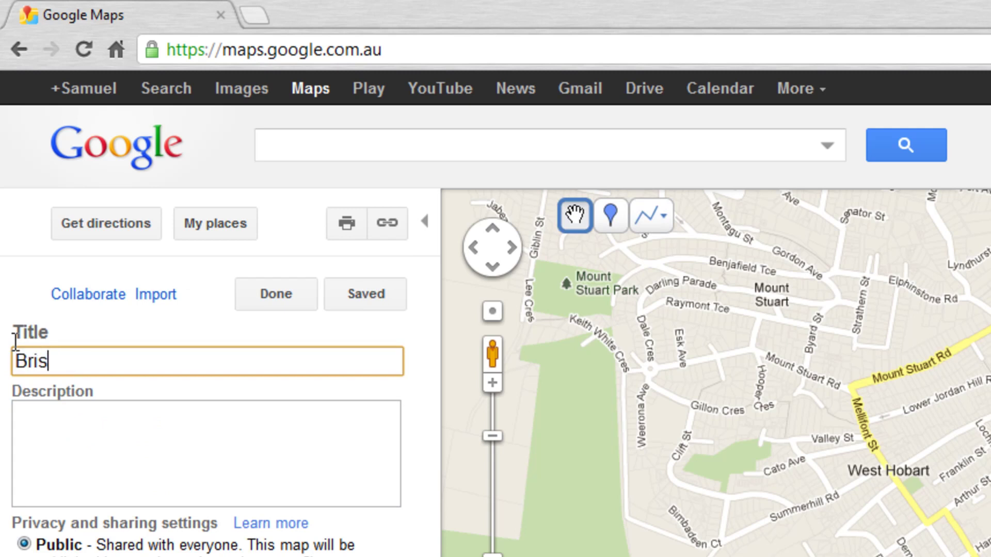
text(bane B)
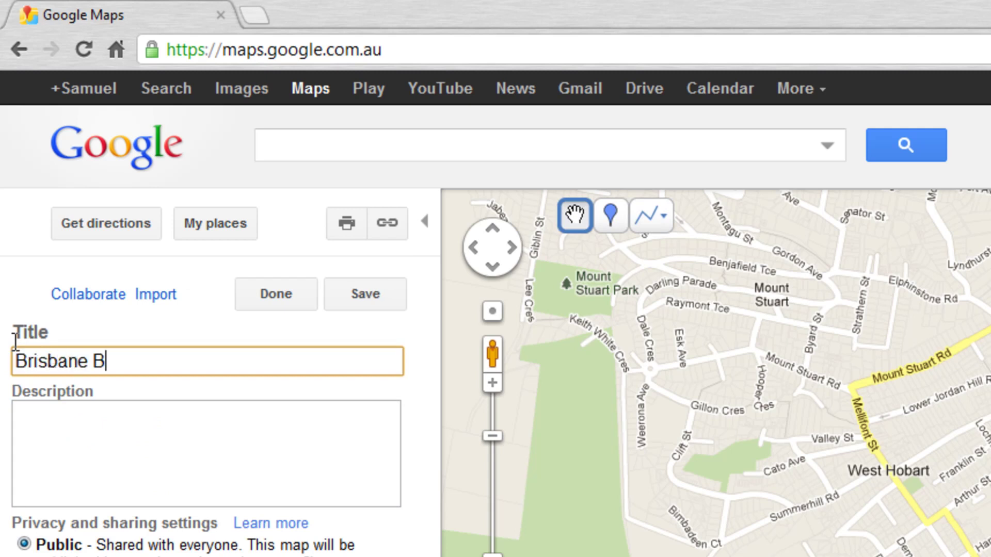
text(ars and)
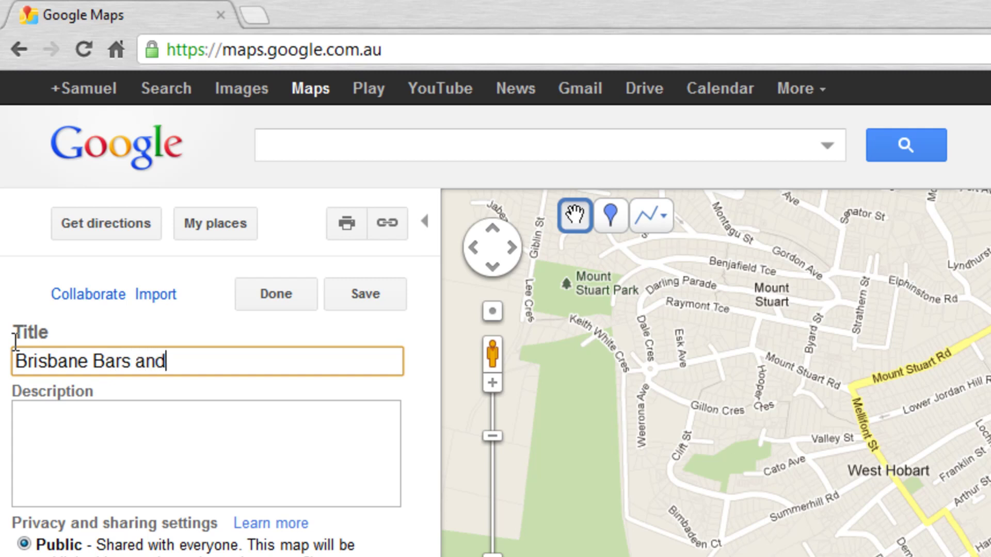
text( B)
key(BackSpace)
text(Clubs)
click(269, 295)
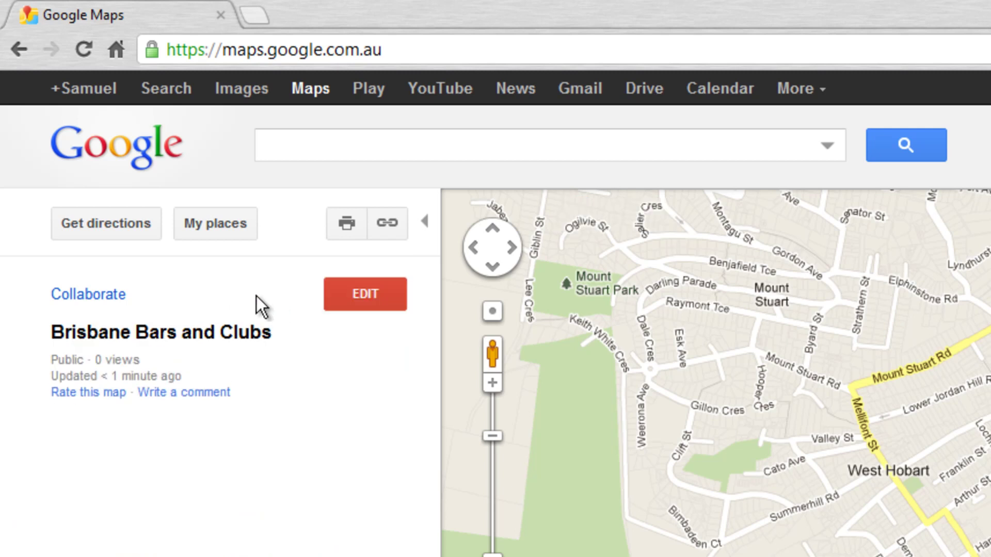
Search Google Maps for Cloudland Bar
click(330, 144)
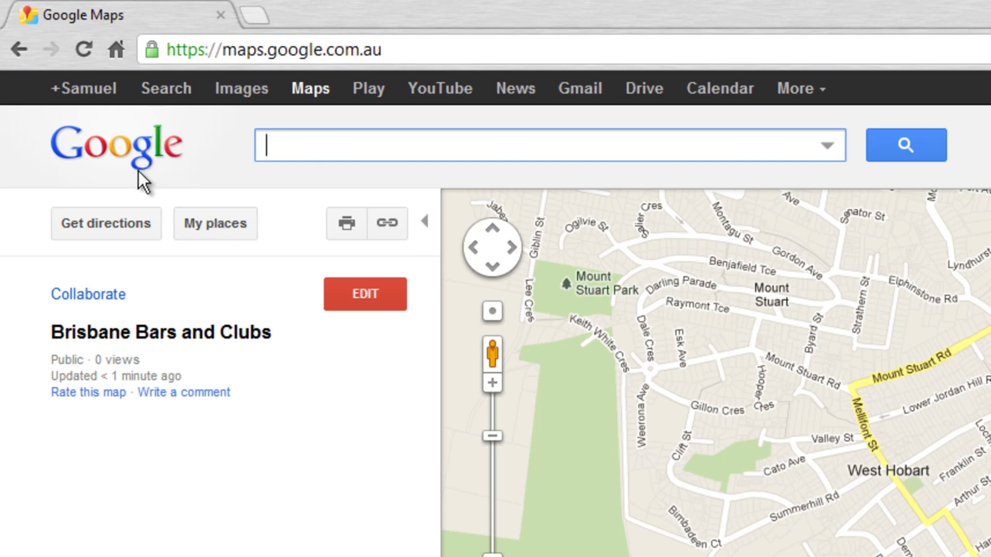
text(Cloudba)
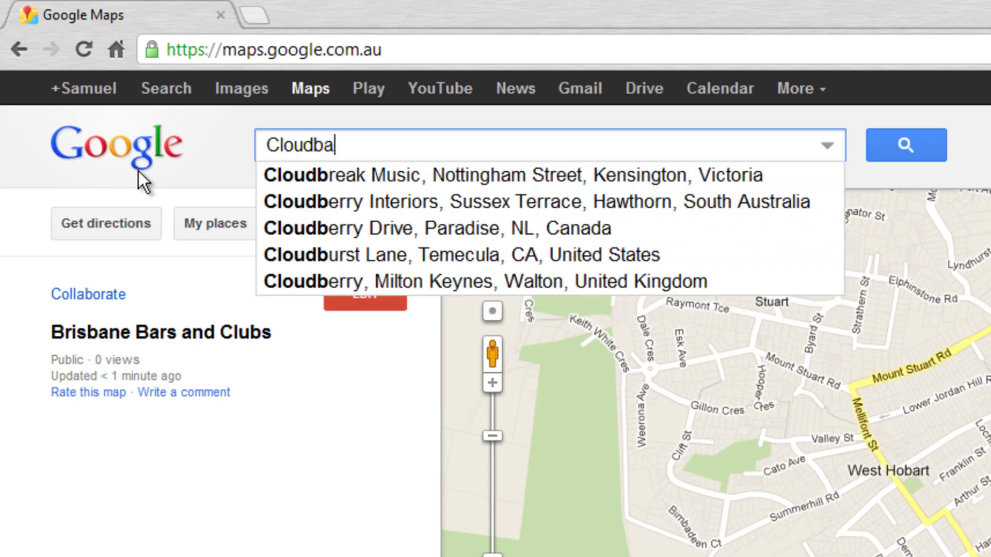
key(BackSpace)
key(BackSpace)
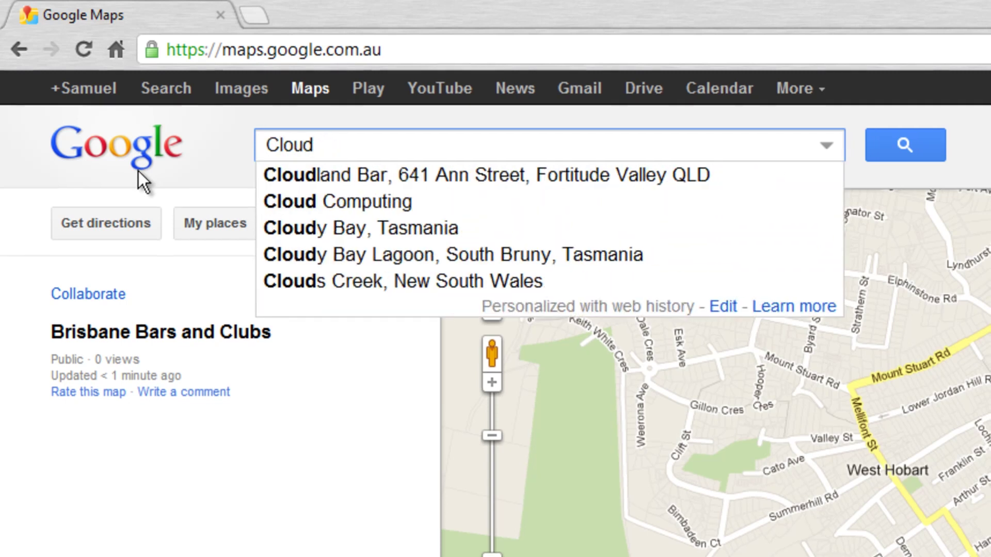
text(land ba)
key(Return)
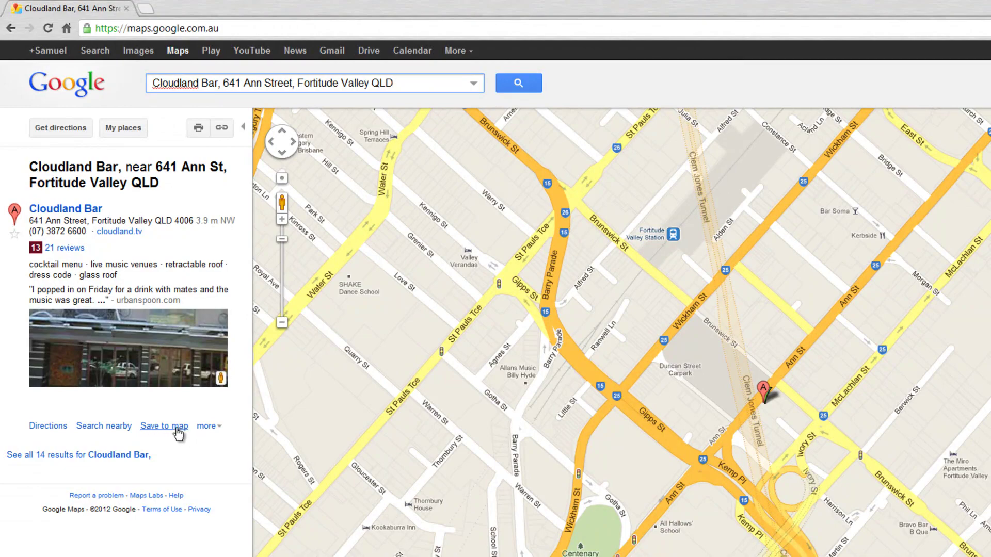
Save Cloudland Bar to the Brisbane Bars and Clubs map
click(156, 427)
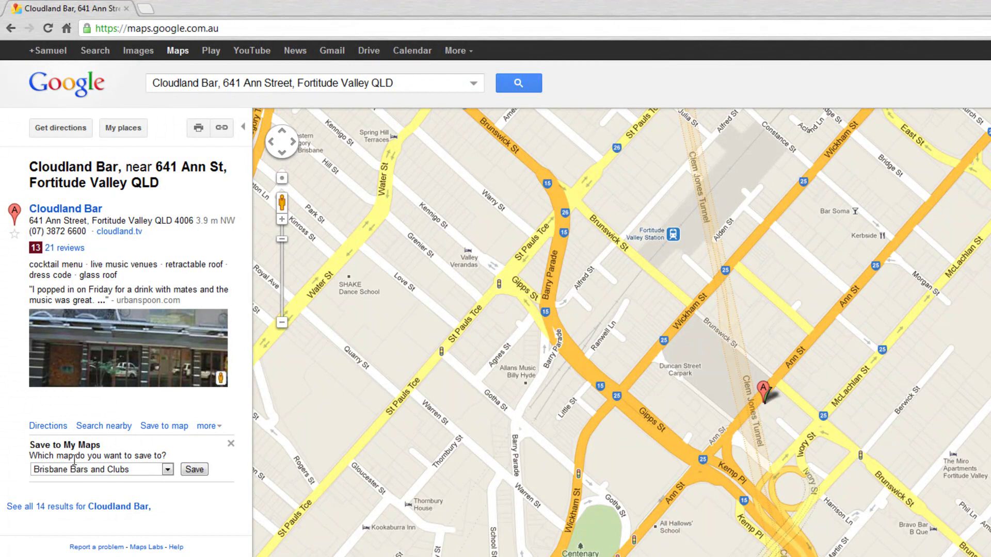
click(166, 469)
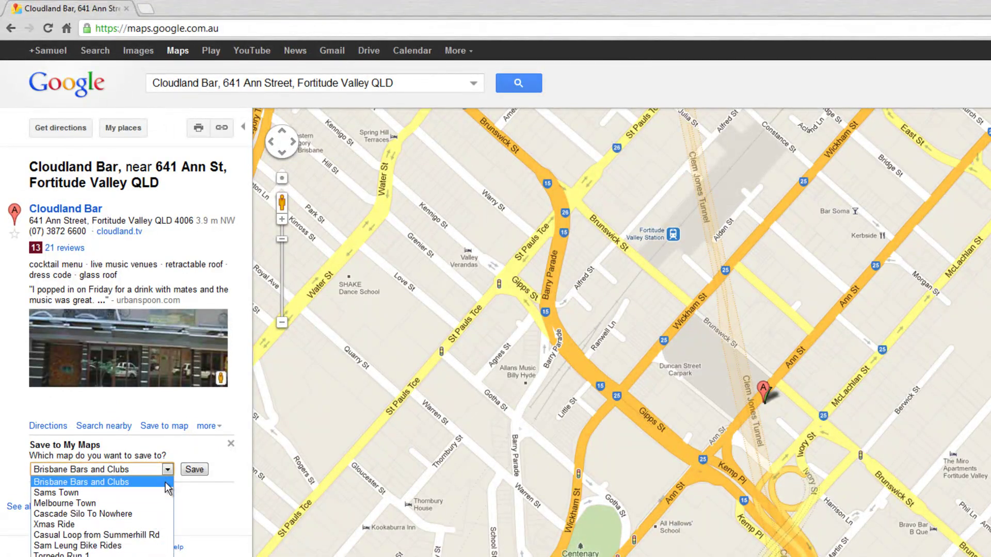
click(155, 481)
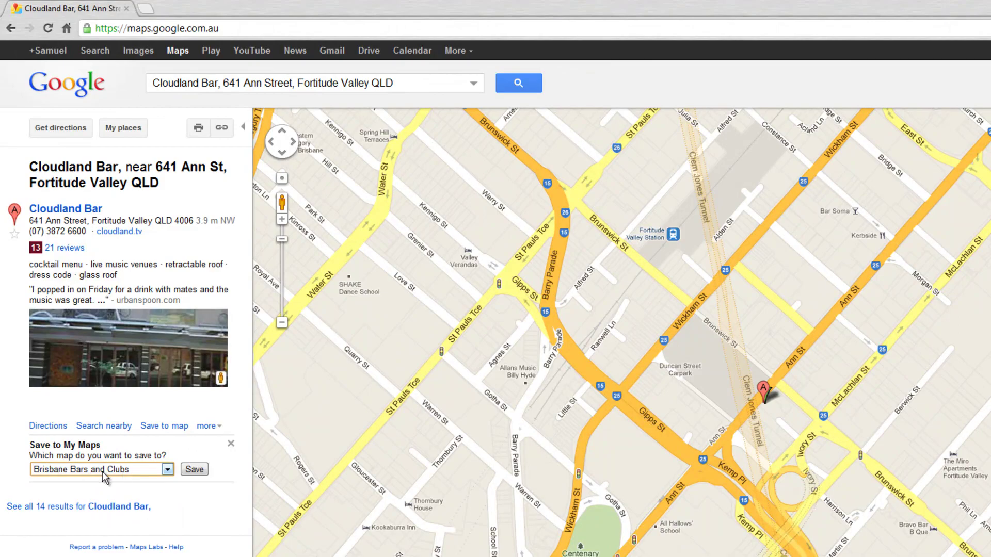
click(191, 471)
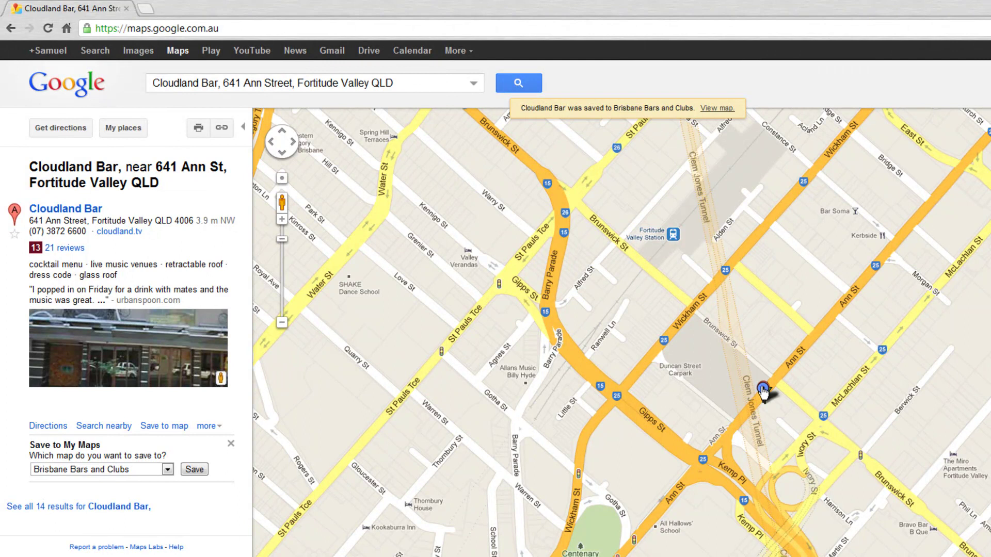
drag(410, 82, 21, 72)
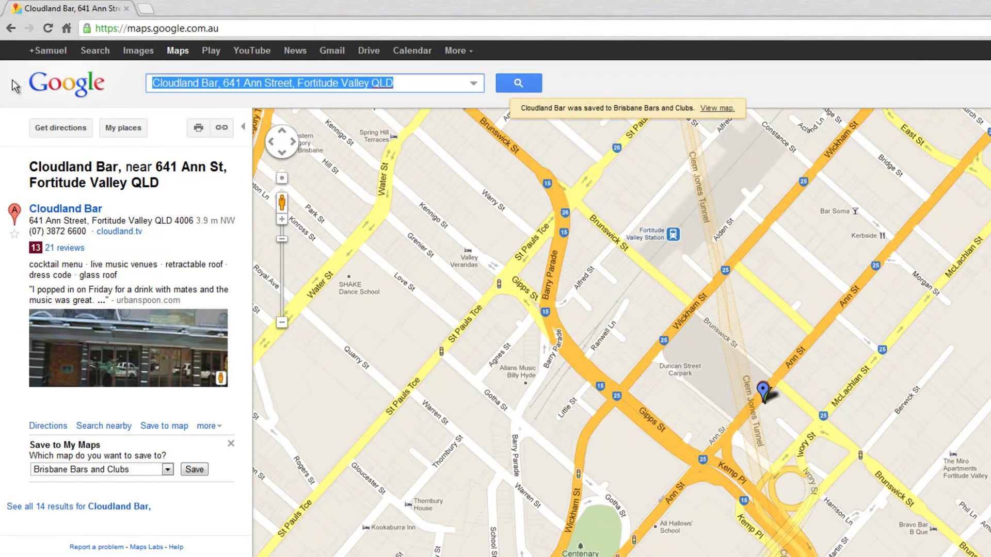
Find Limes Hotel and save it to Brisbane Bars and Clubs
text(Limes)
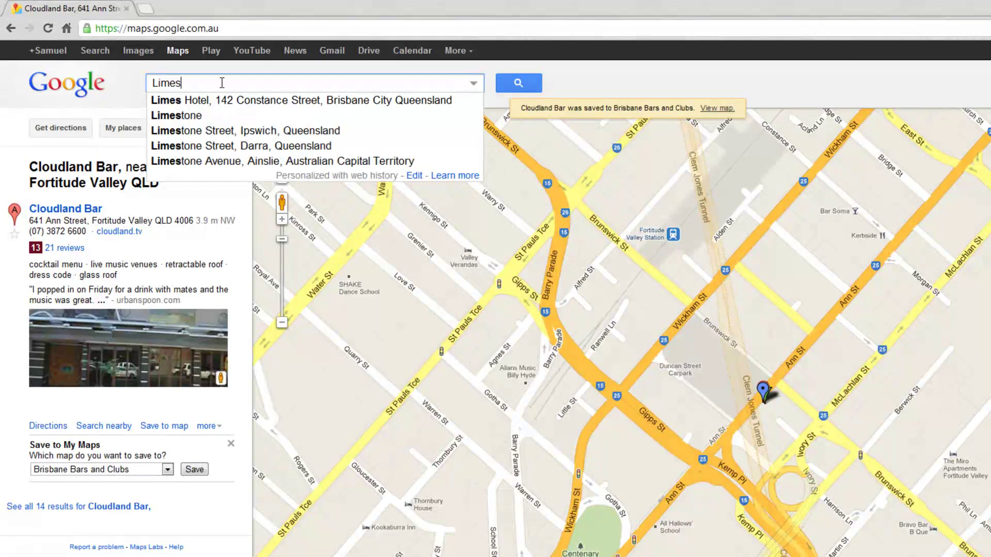
click(240, 97)
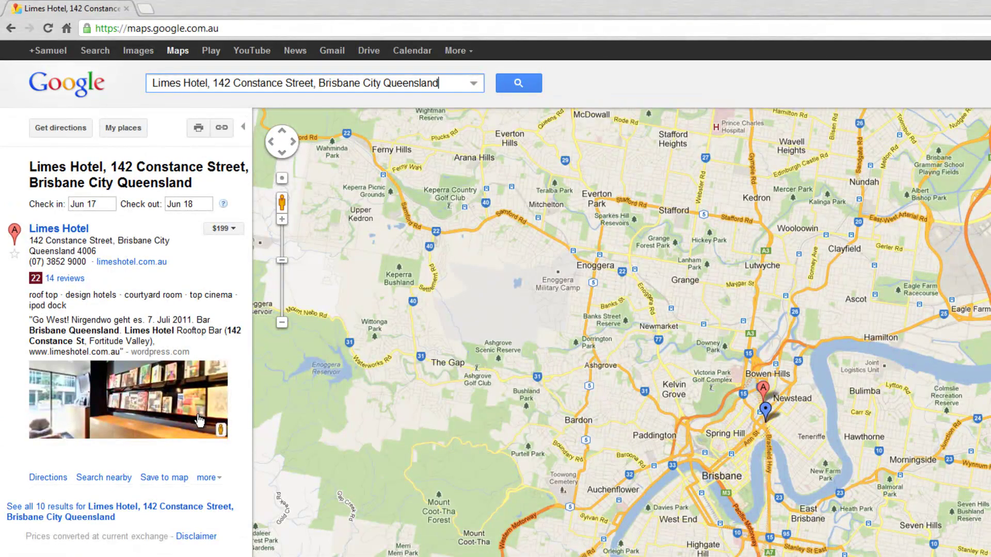
click(182, 477)
click(193, 521)
Find Cru Bar & Cellar, save it to the map, then clear the search box
drag(464, 83, 1, 92)
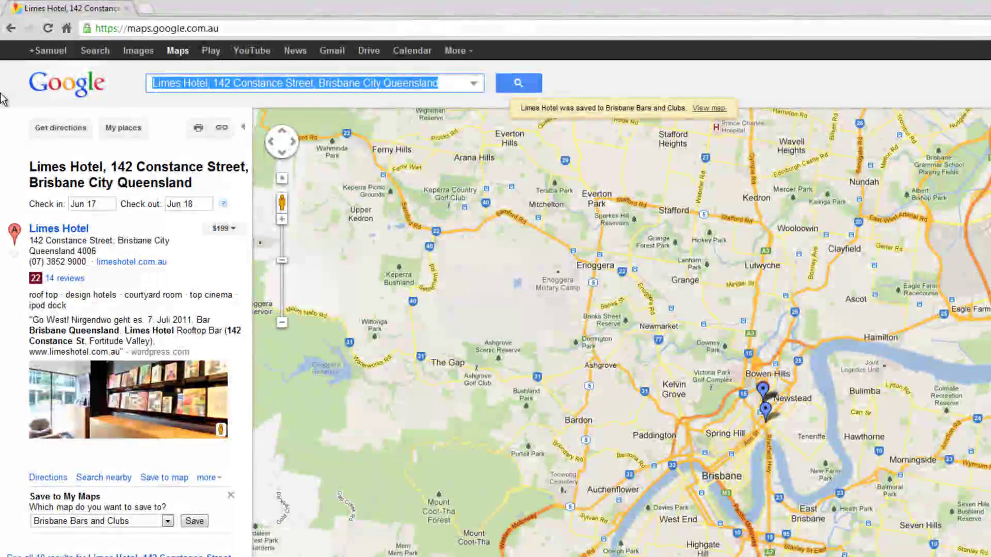
text(Cru)
click(176, 104)
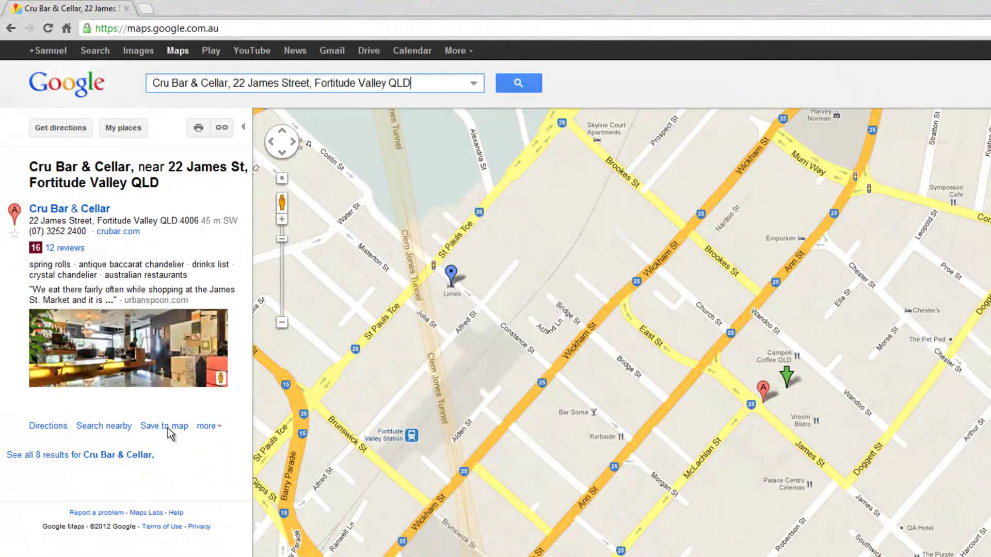
click(164, 426)
click(194, 469)
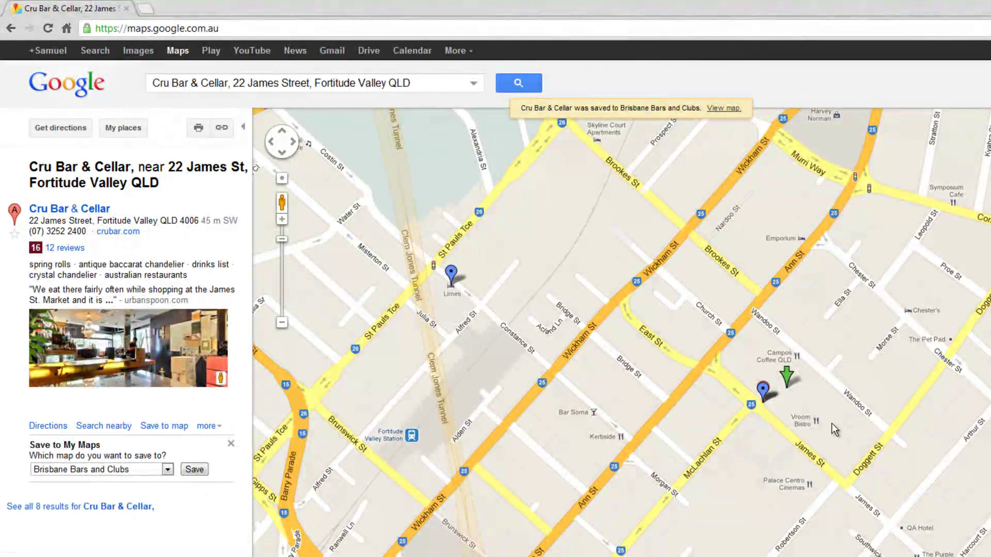
drag(408, 82, 147, 88)
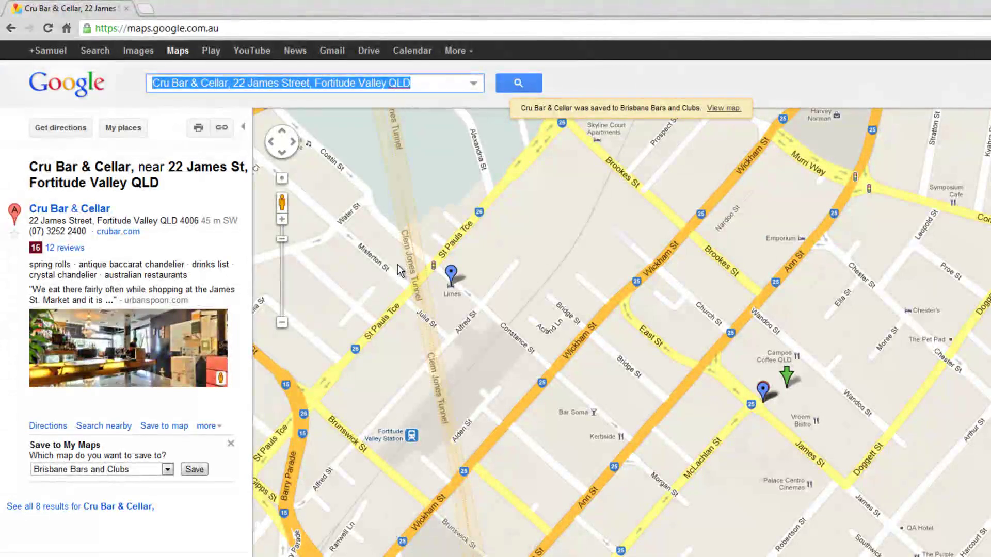
key(BackSpace)
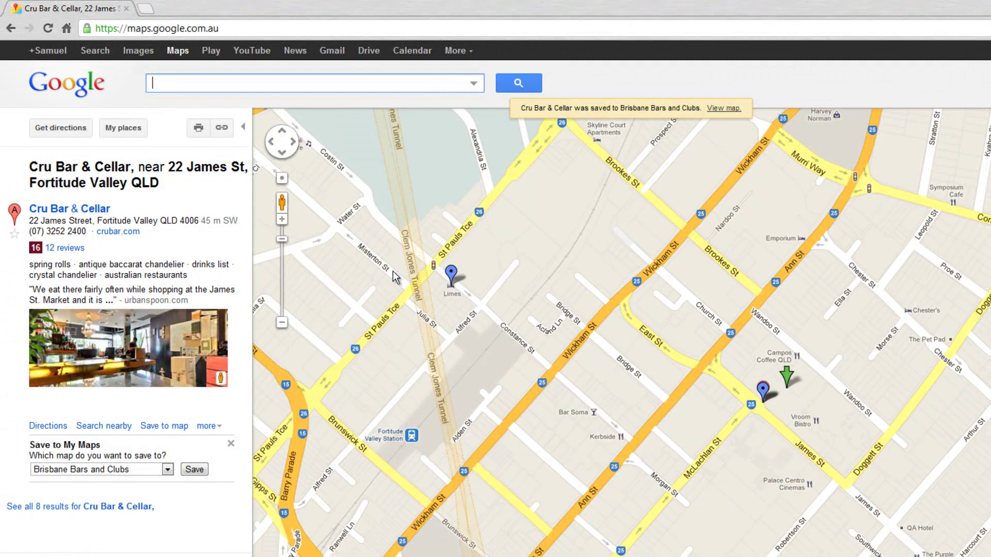
Find Emporium Hotel and save it to Brisbane Bars and Clubs
text(Empor)
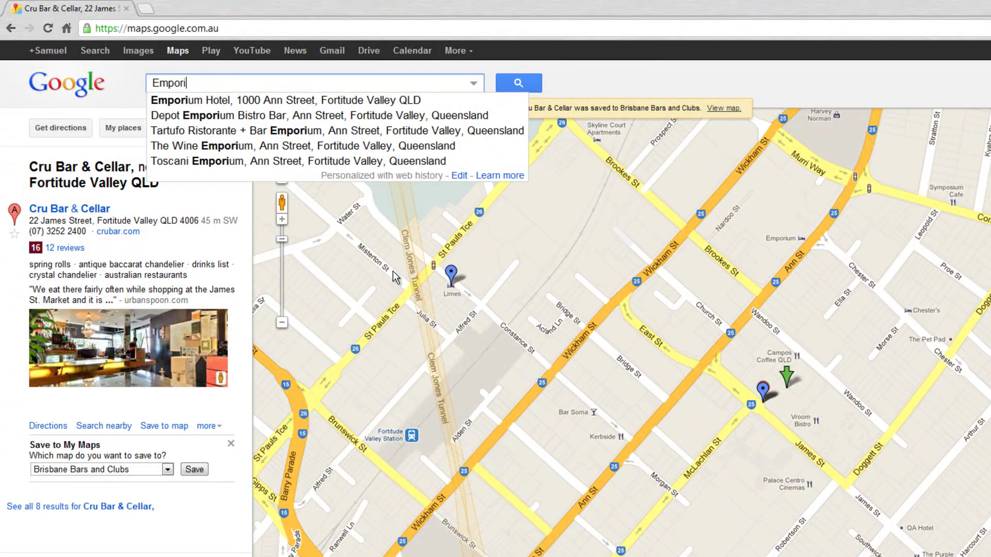
text(i)
key(Down)
click(397, 101)
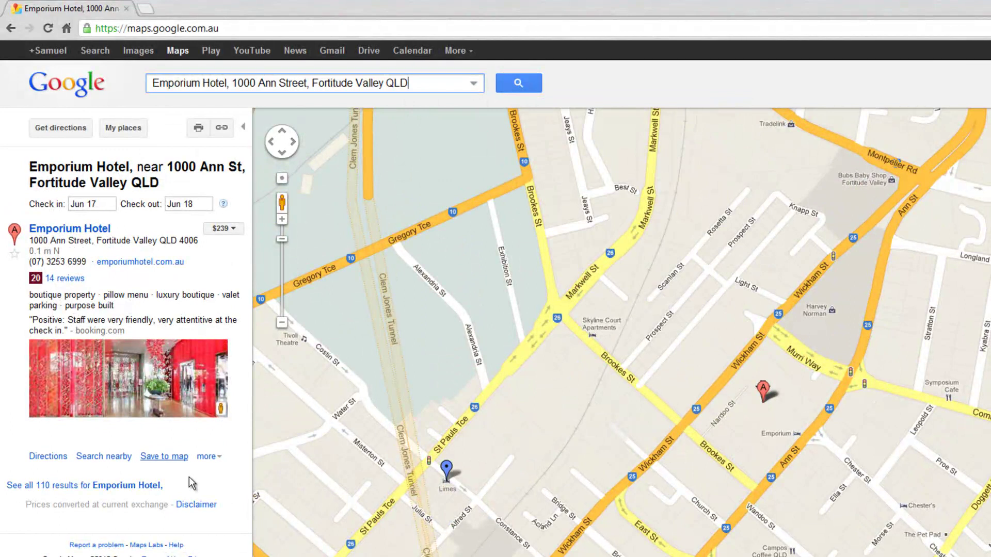
click(166, 457)
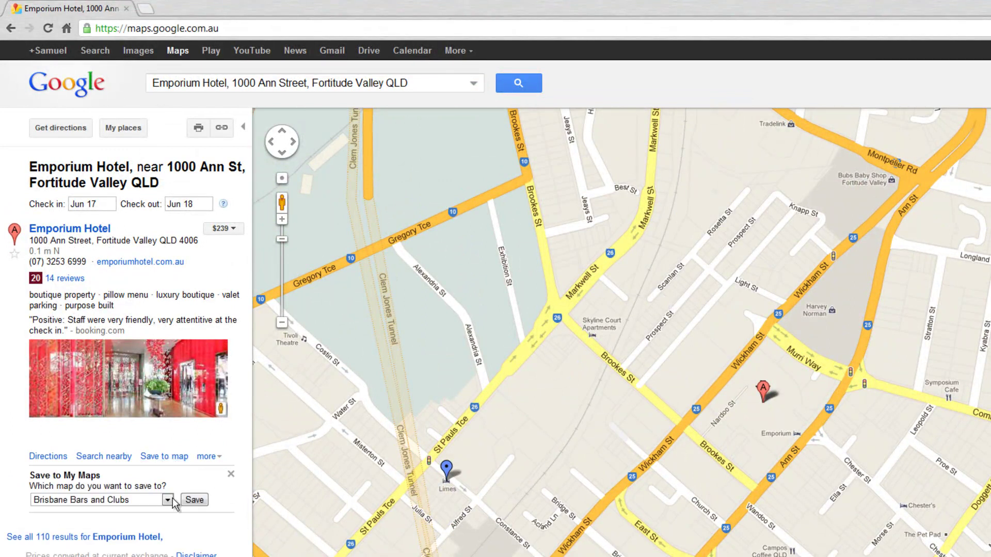
click(199, 501)
drag(537, 541, 527, 453)
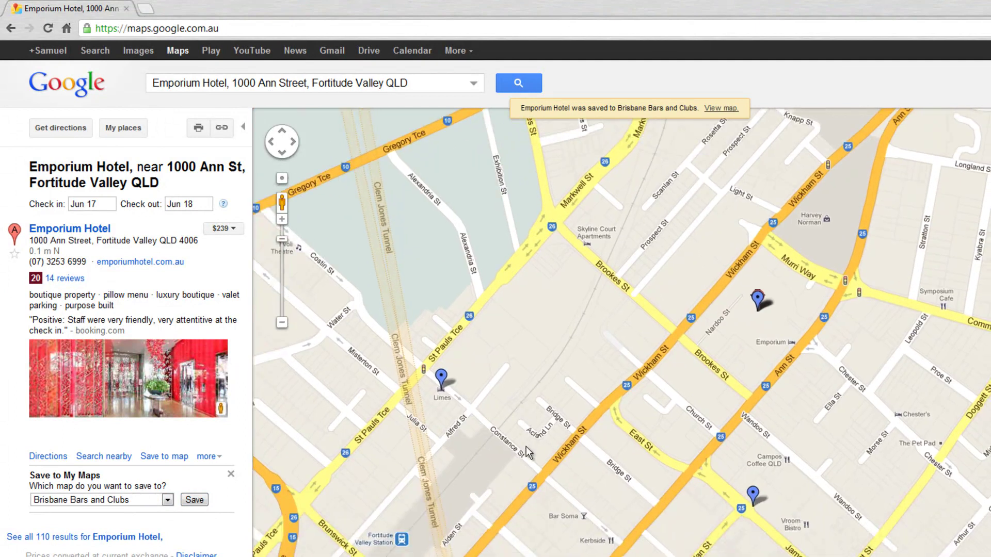
Save GPO Hotel on Ann Street to the map, then view the map's place list
drag(436, 84, 3, 78)
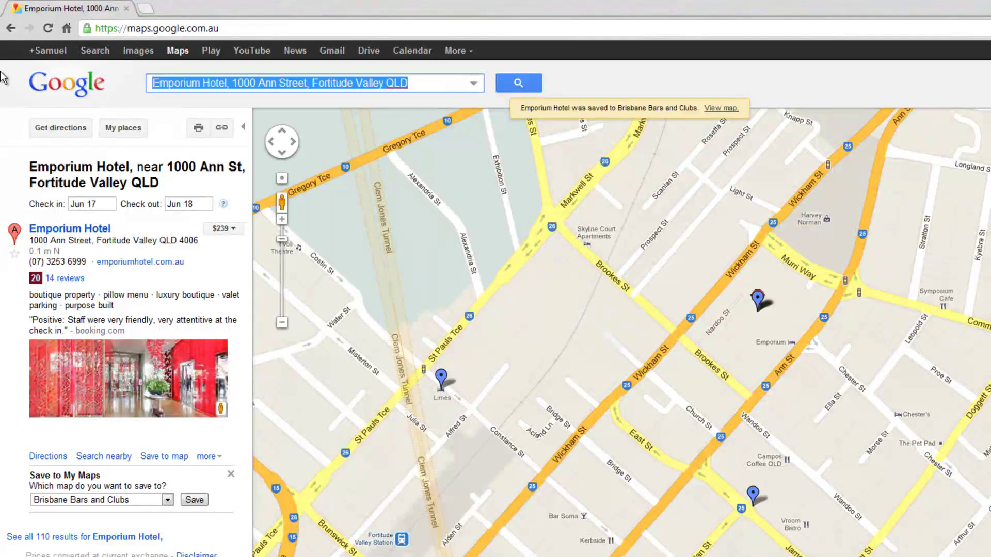
text(GPO)
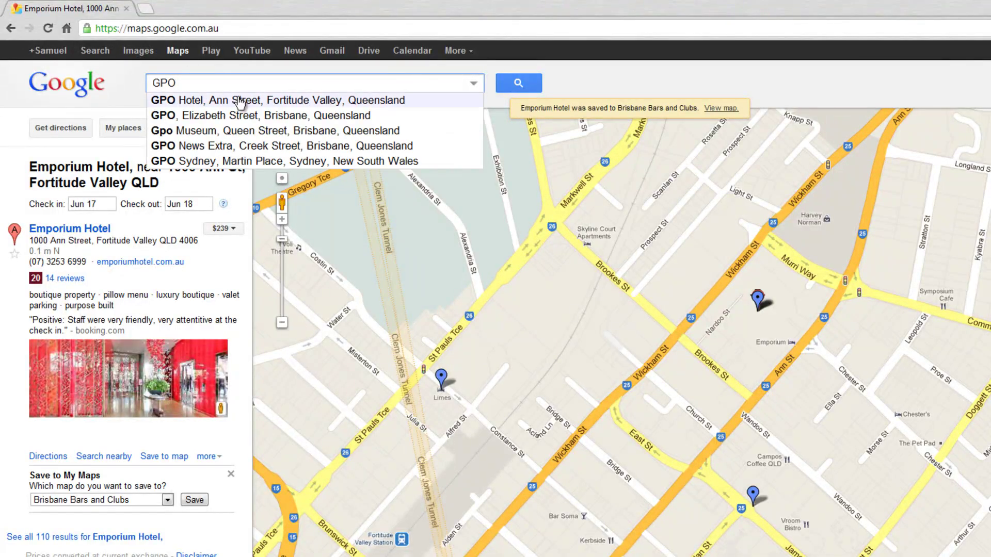
click(240, 101)
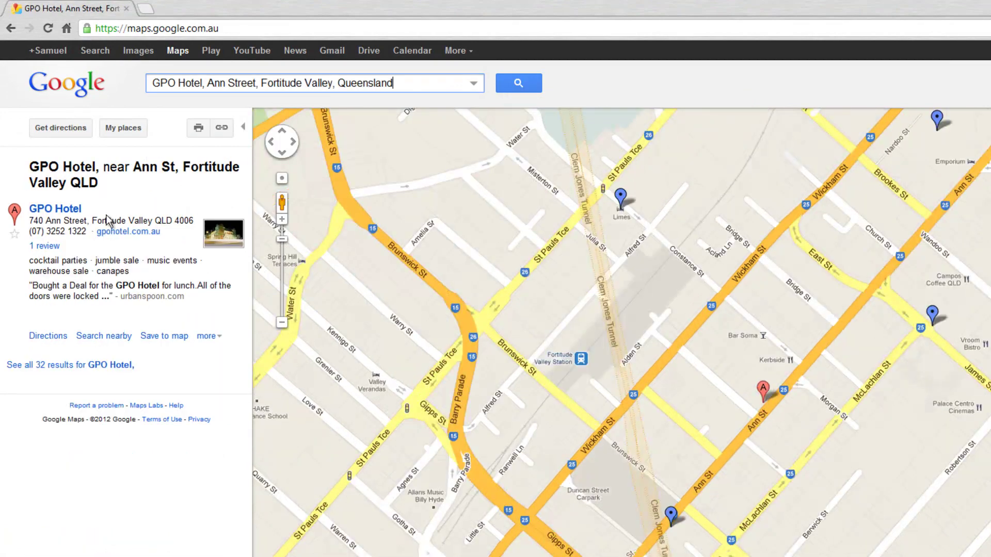
click(174, 341)
click(192, 382)
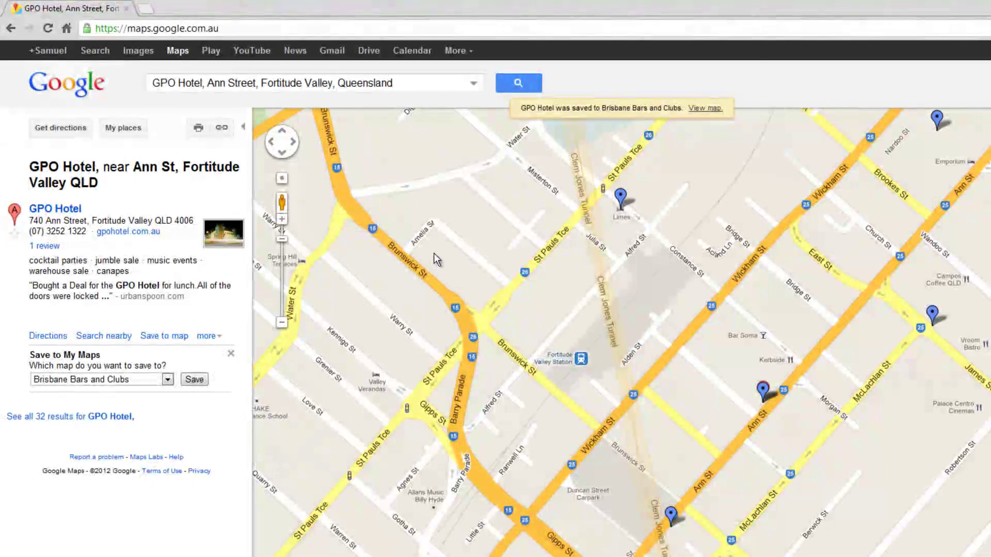
click(703, 110)
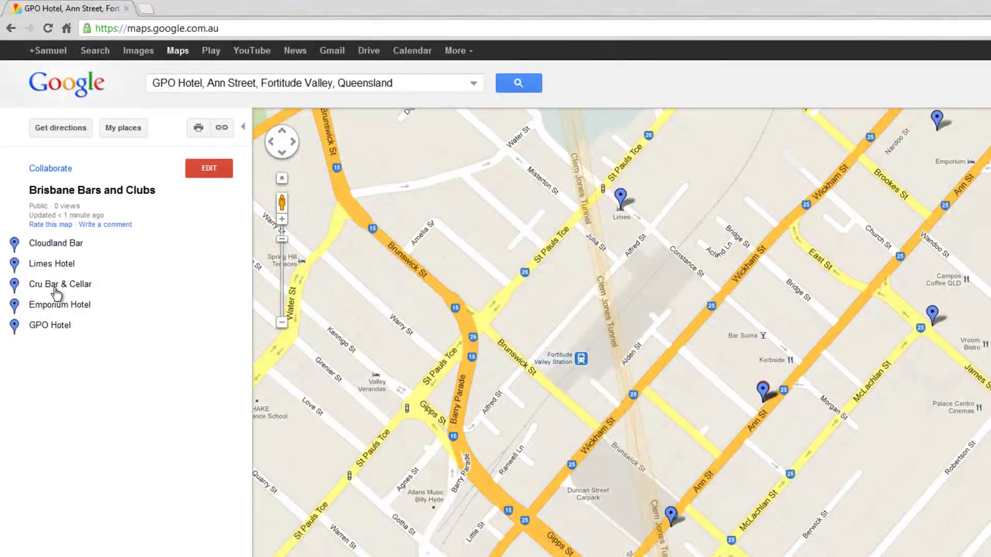
click(45, 250)
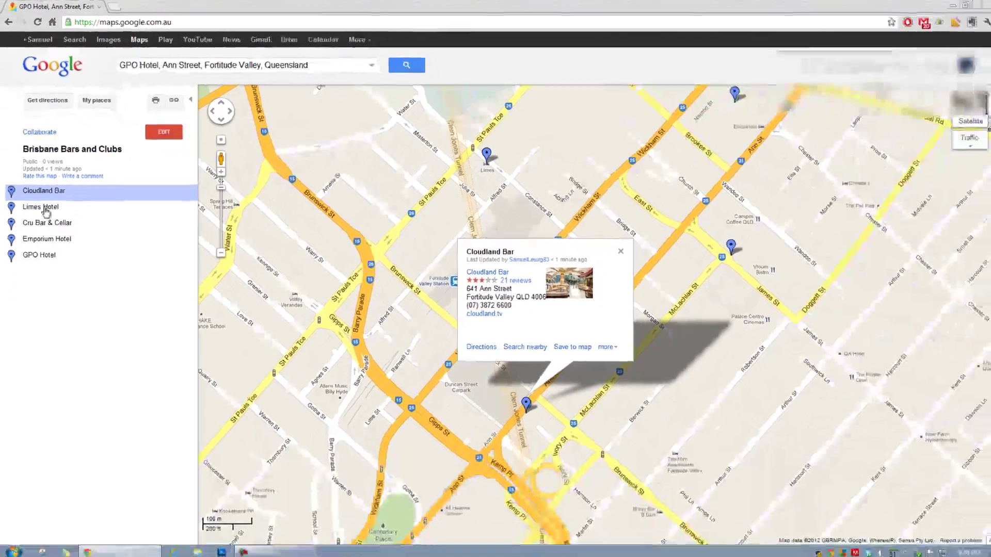
Check Limes Hotel, Cru Bar & Cellar, Emporium and GPO Hotel details, then zoom out to fit all pins
click(47, 264)
click(49, 223)
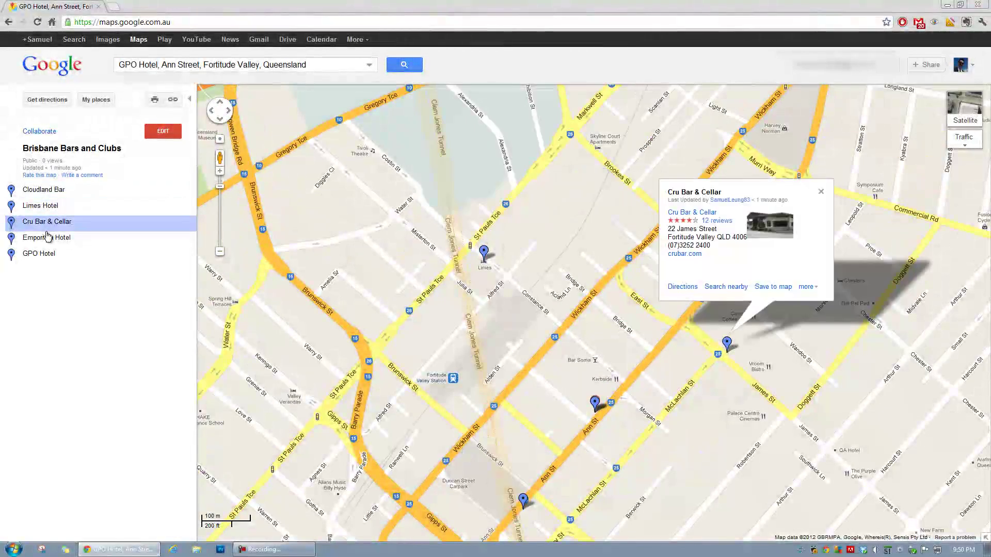
click(46, 238)
click(49, 254)
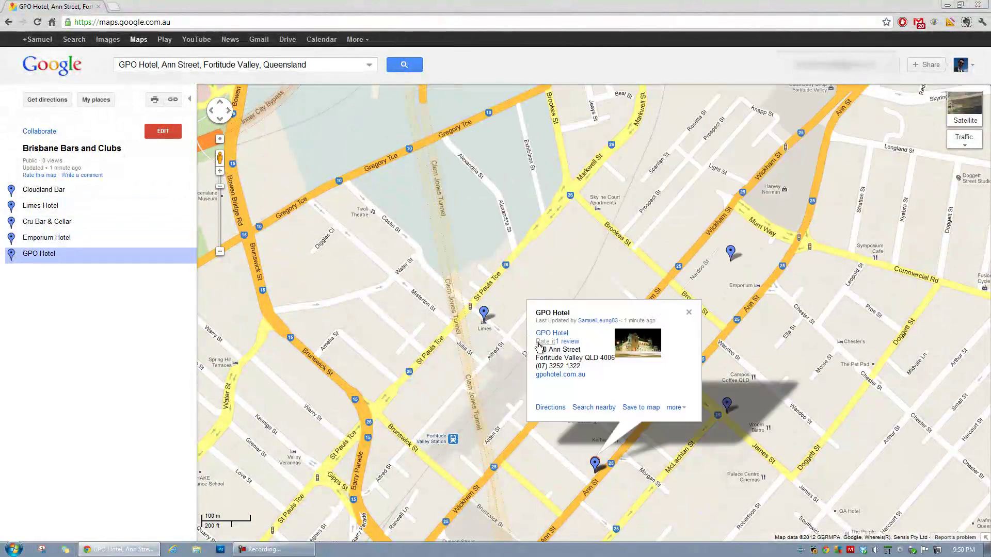
drag(689, 351, 690, 304)
click(691, 273)
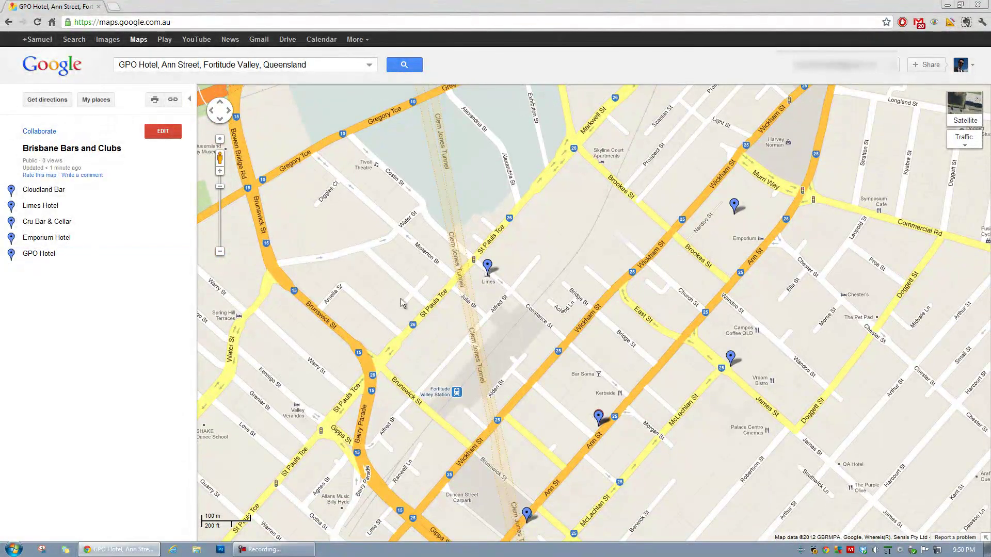
click(220, 253)
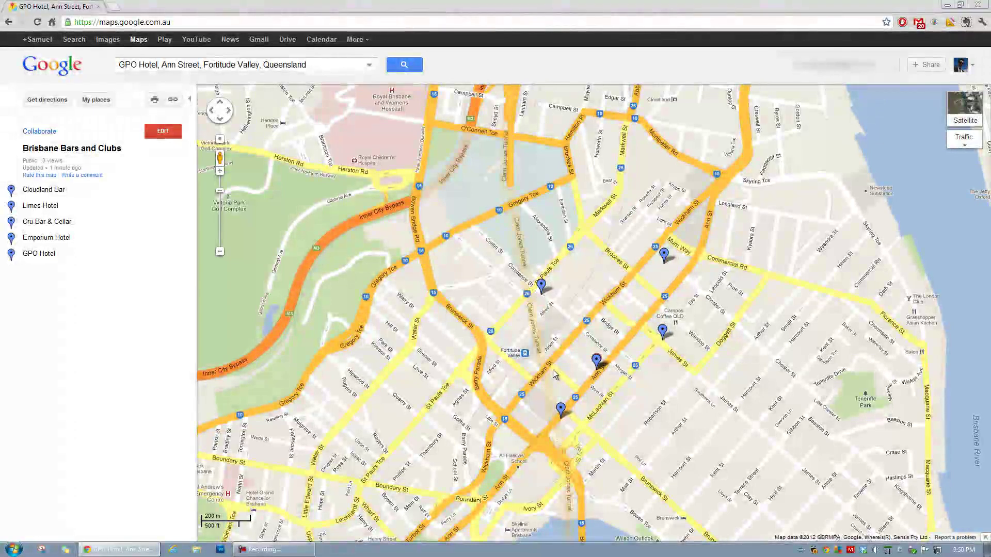
drag(551, 371, 518, 366)
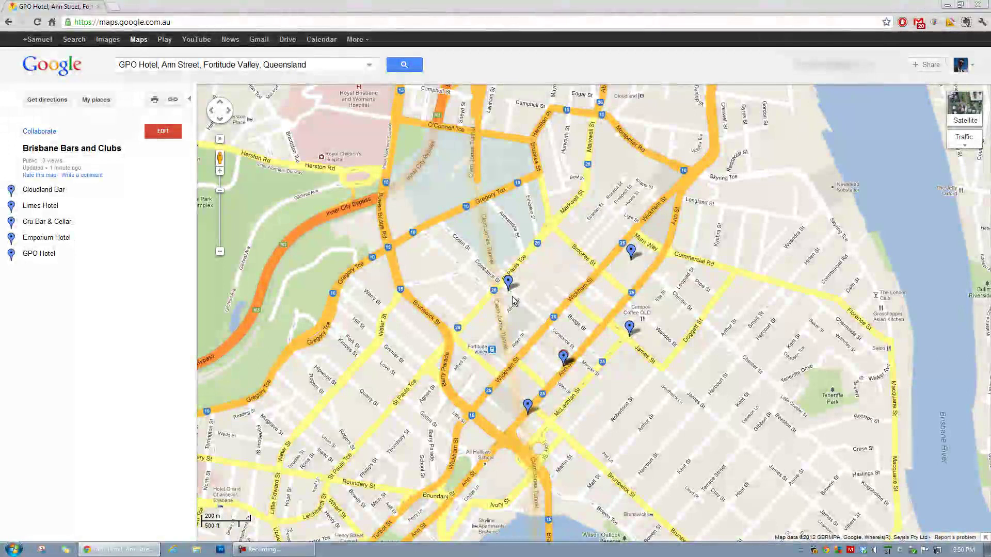
Preview satellite imagery, return to the road map, and close the browser window
click(967, 113)
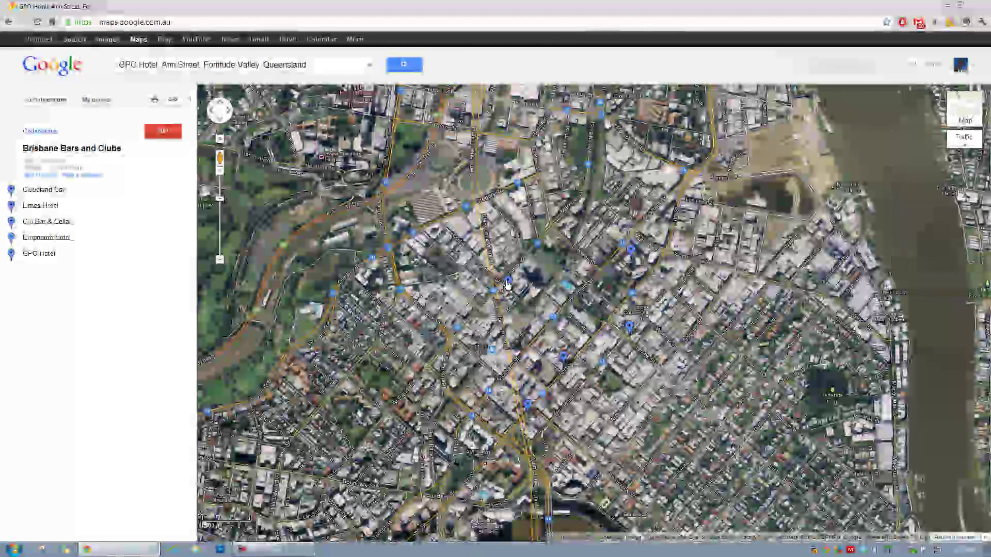
click(965, 115)
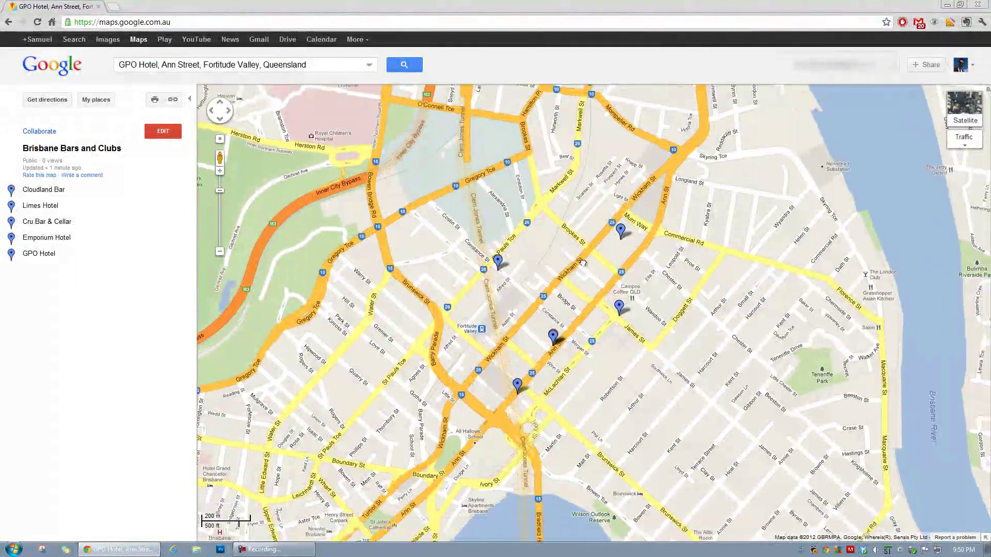
click(979, 6)
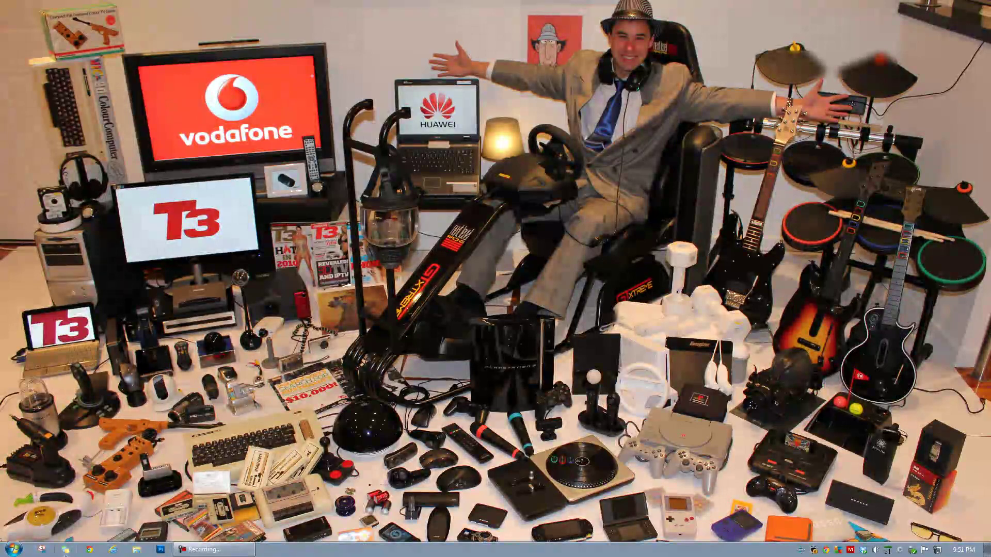
Relaunch Chrome, load Google Maps, and open Brisbane Bars and Clubs from My places
click(91, 550)
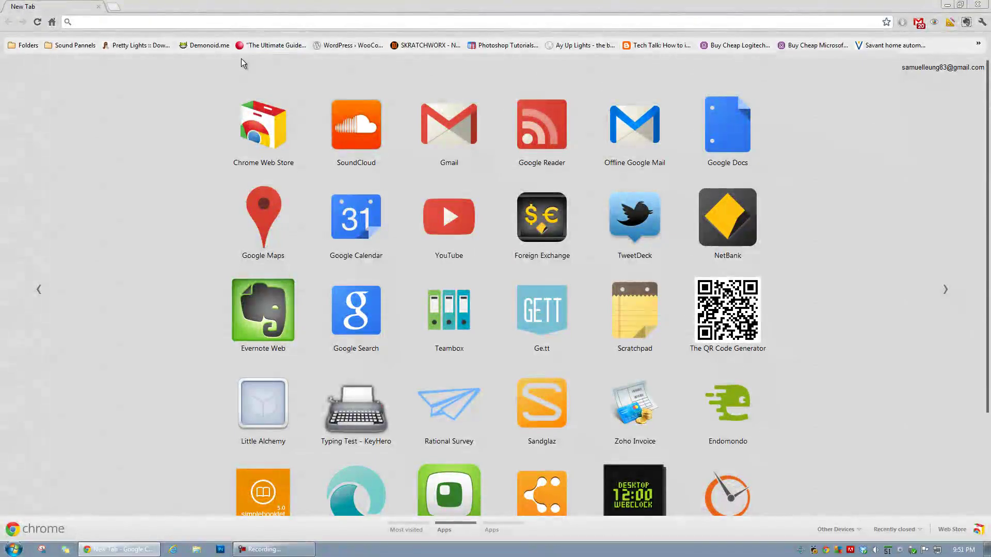
text(maps.google.com.au)
key(Return)
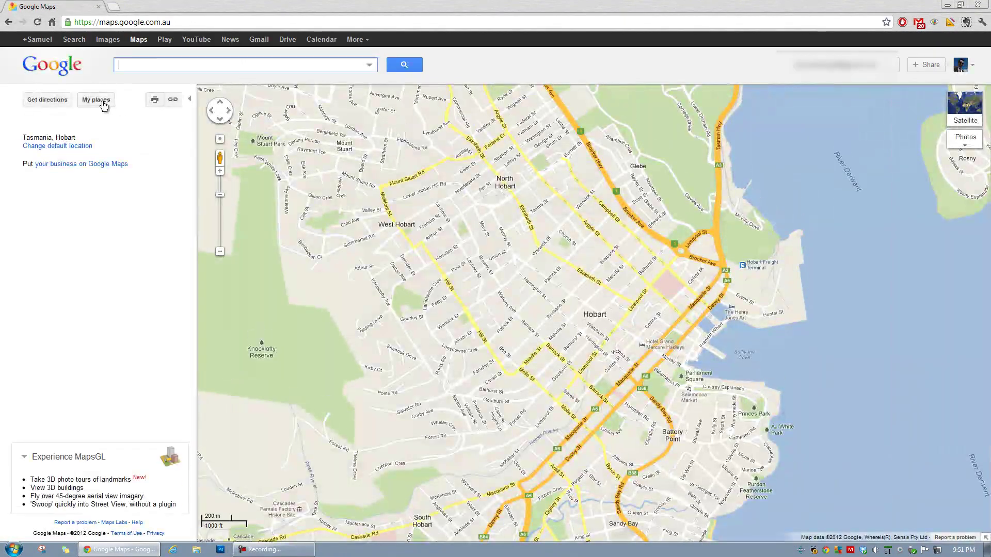
click(105, 105)
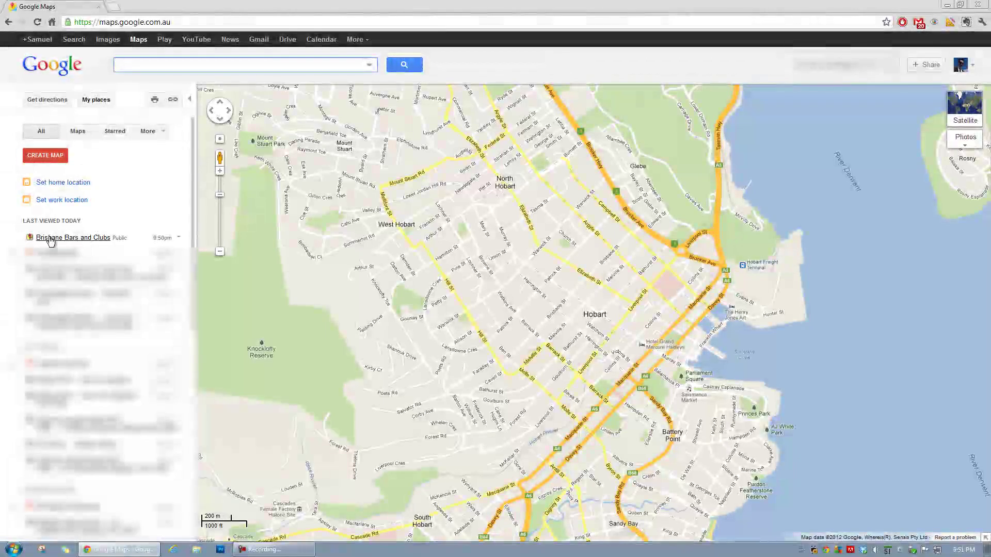
click(58, 239)
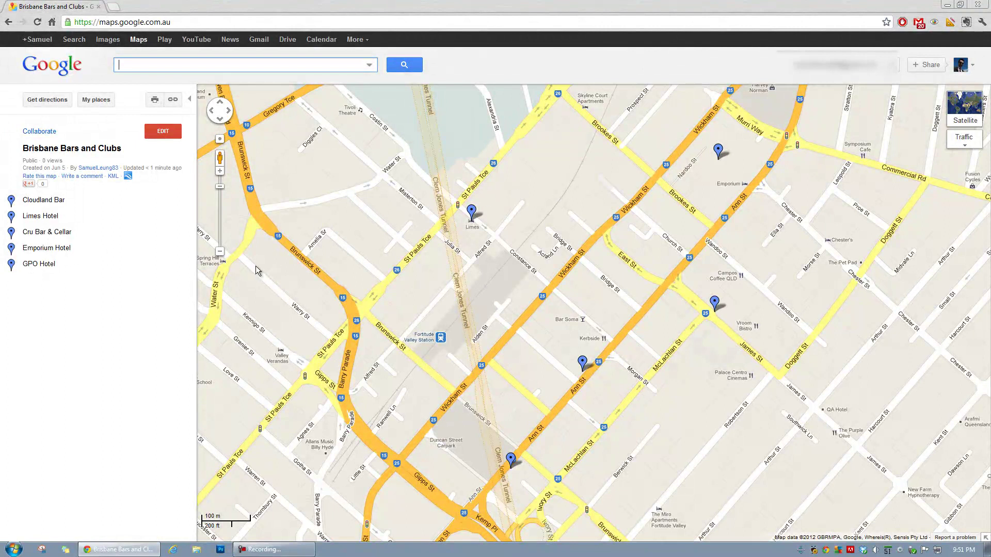
Zoom back onto Fortitude Valley, preview the print view, then show Cloudland Bar's details
click(220, 253)
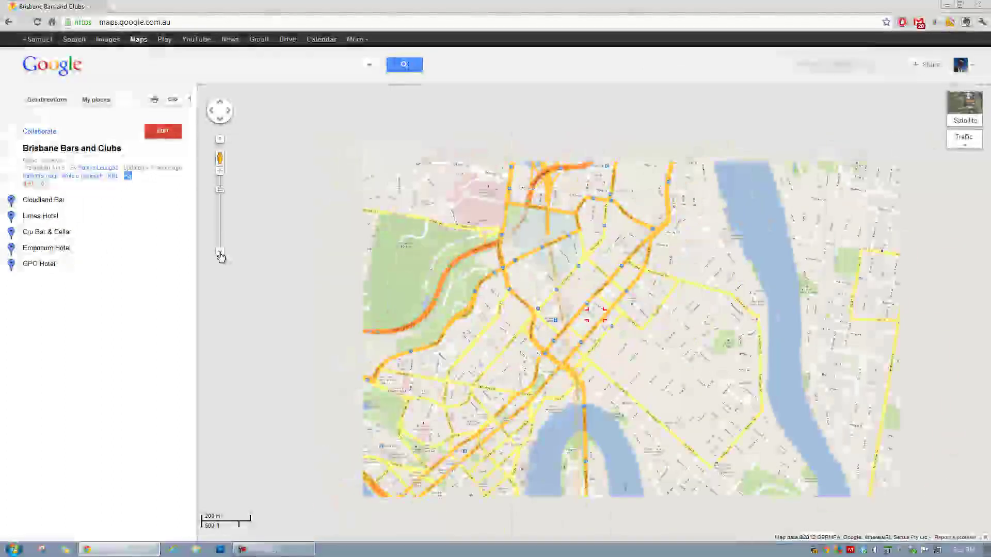
scroll(336, 217, up, 1)
drag(331, 214, 416, 230)
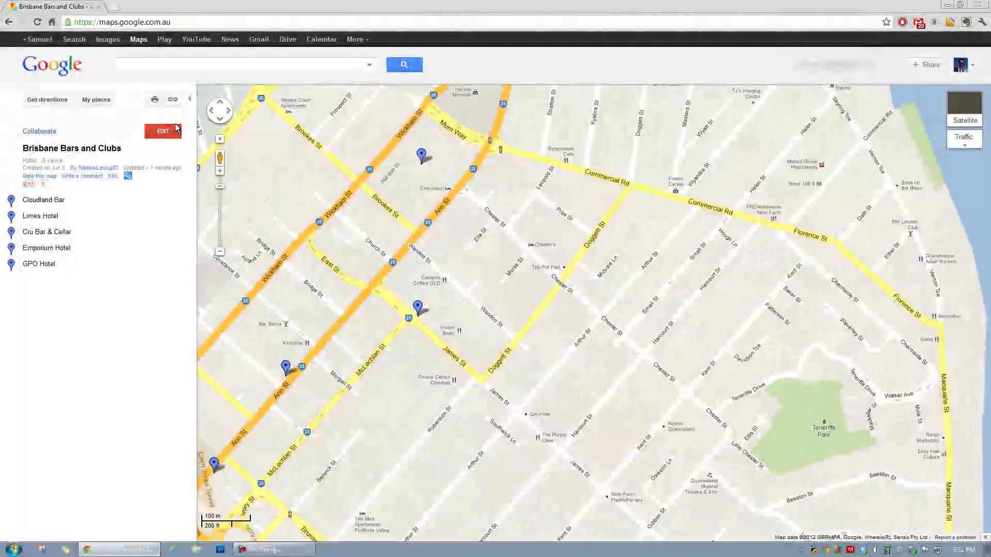
click(152, 100)
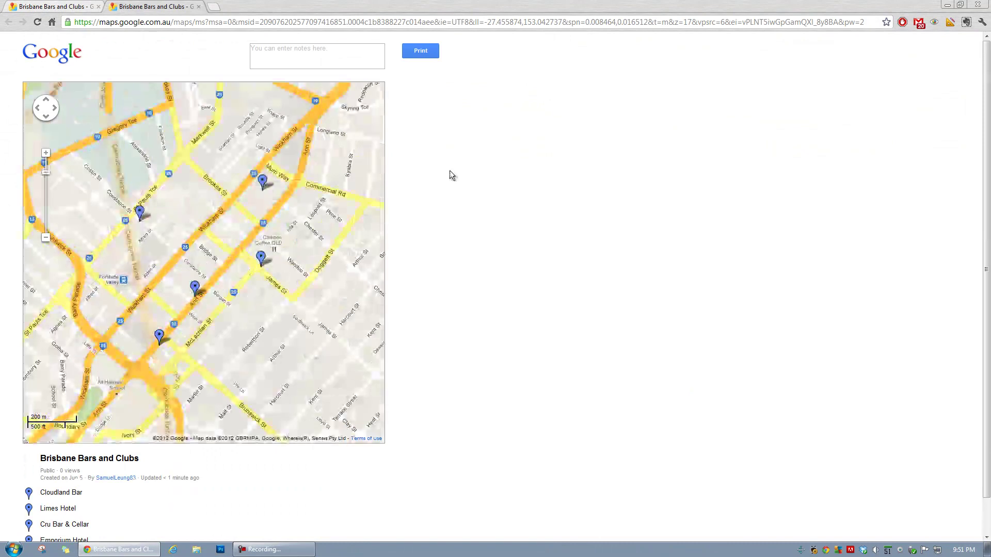
click(198, 6)
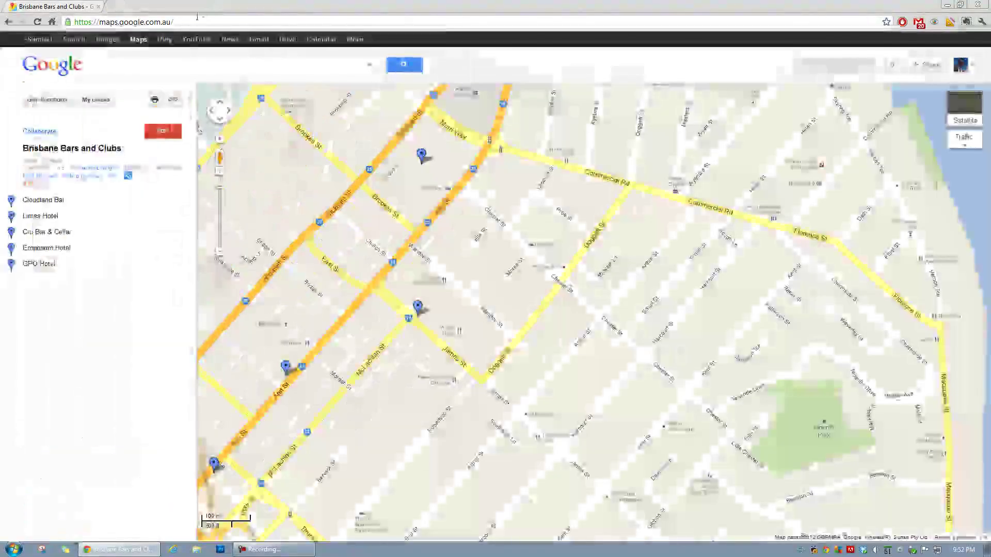
click(33, 202)
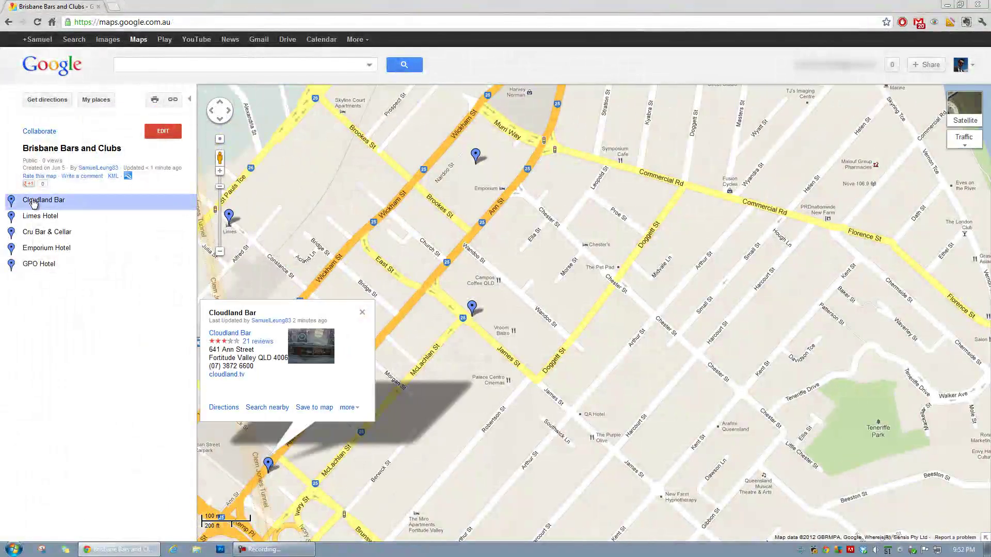
In edit mode, make the Cloudland Bar marker red and Cru Bar & Cellar green
click(355, 411)
click(66, 352)
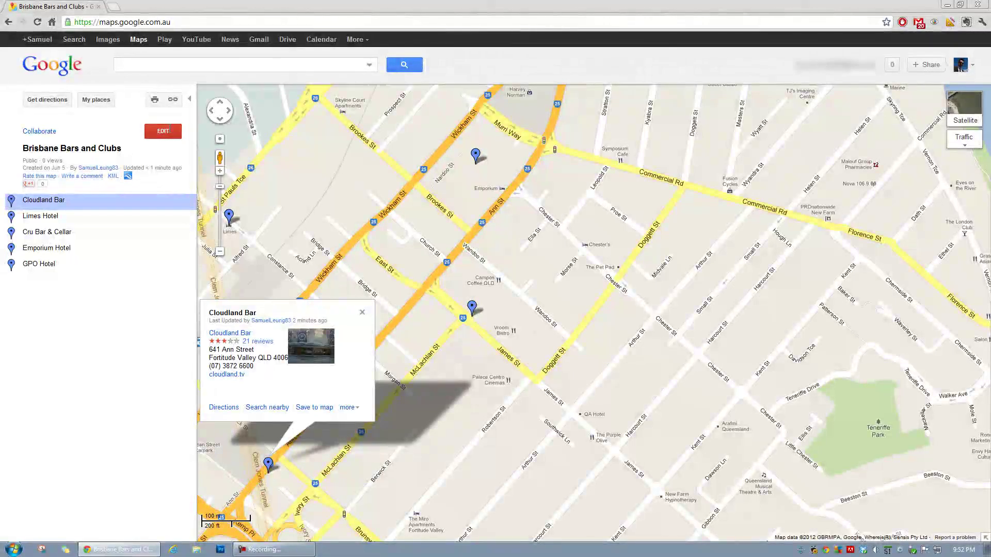
click(163, 131)
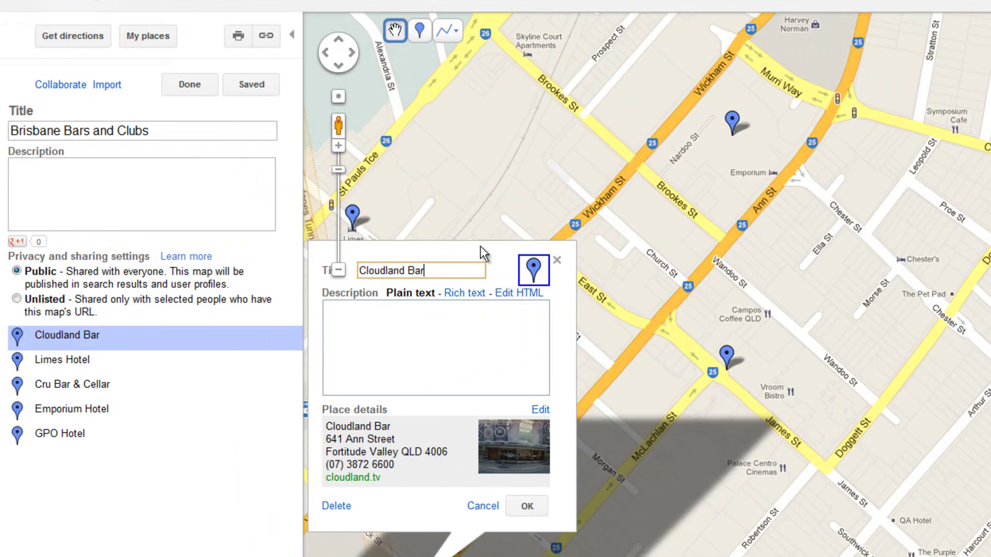
click(534, 270)
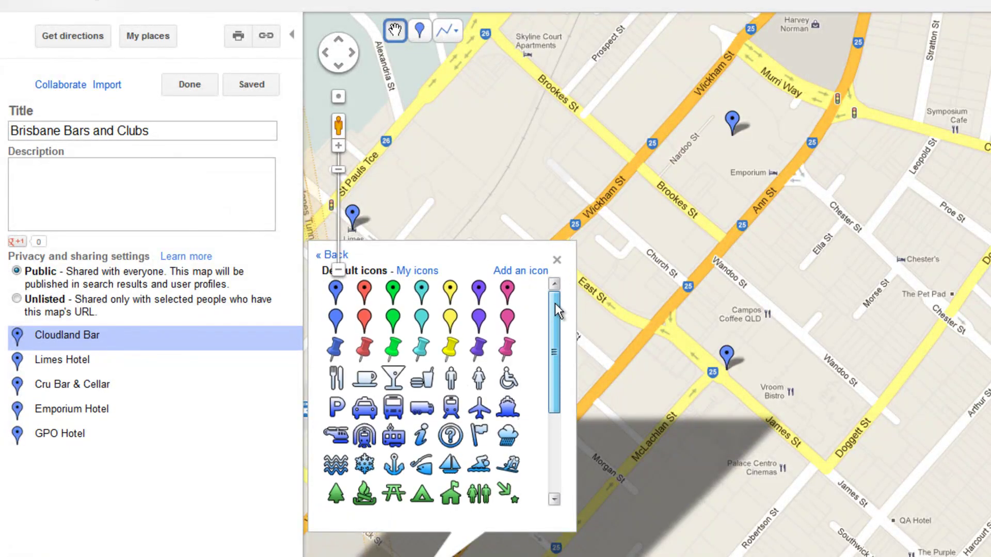
click(364, 293)
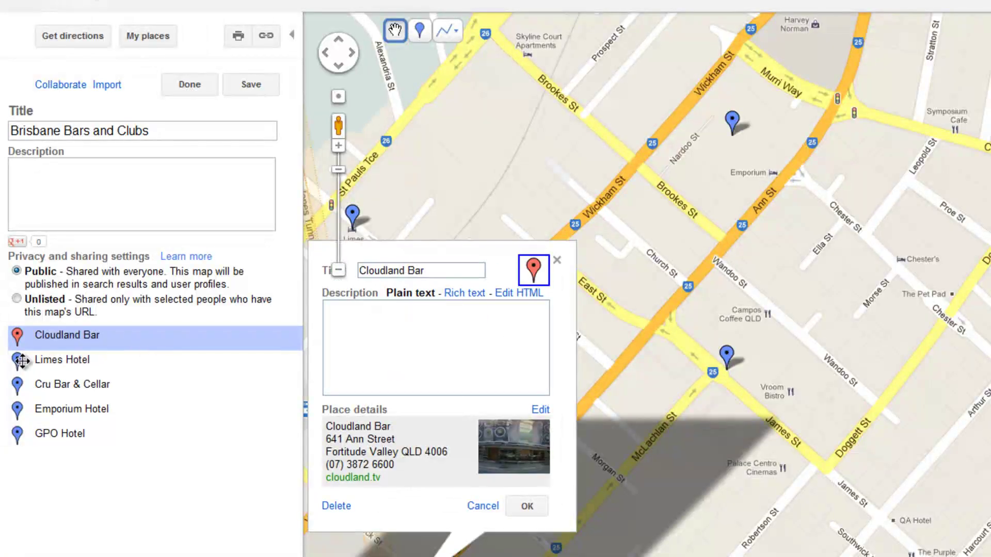
click(18, 385)
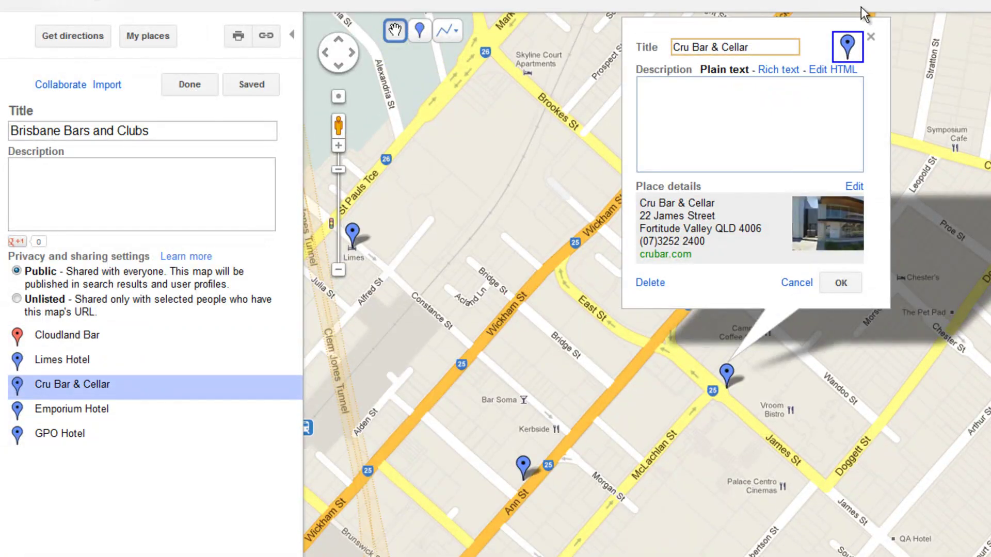
click(846, 46)
click(705, 68)
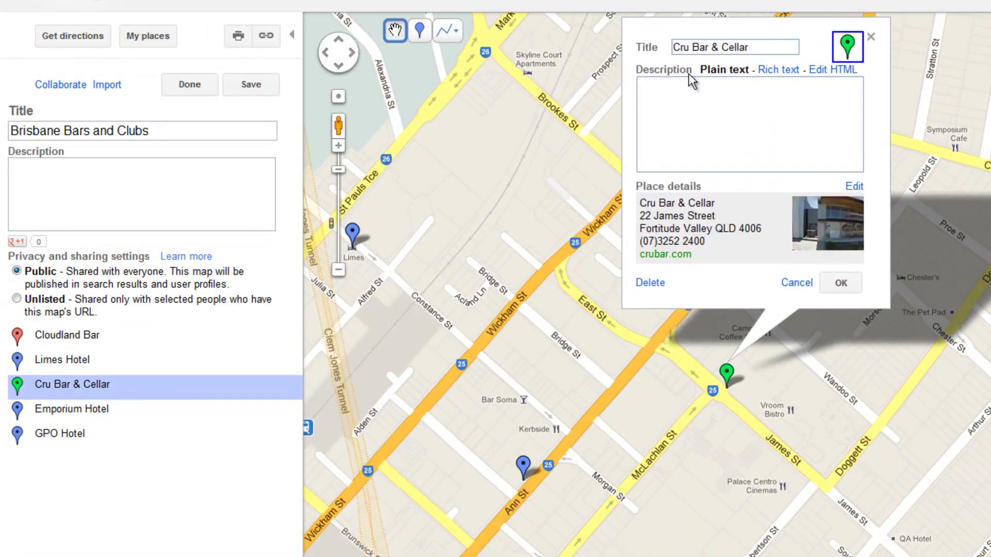
Make the Emporium Hotel marker purple and GPO Hotel pink
click(86, 409)
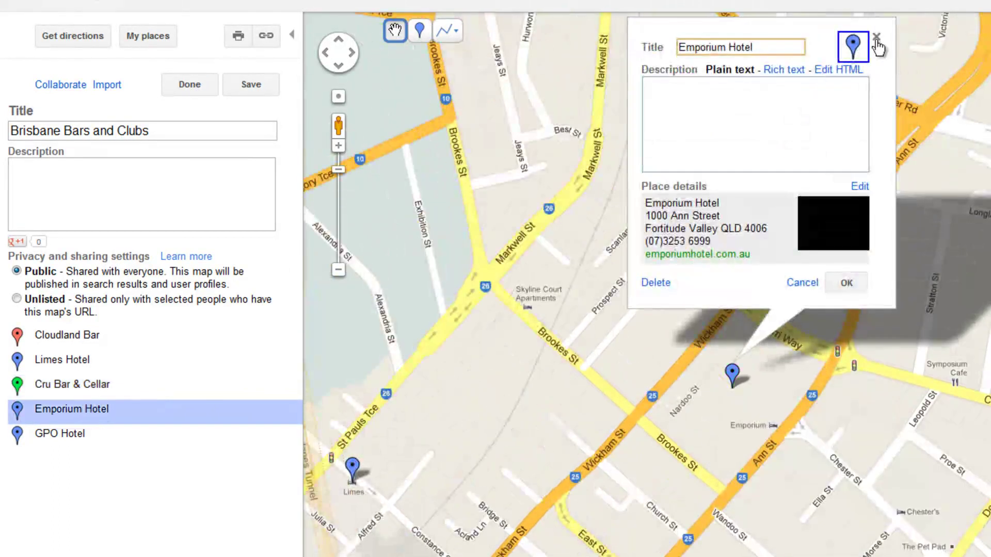
click(846, 47)
click(798, 68)
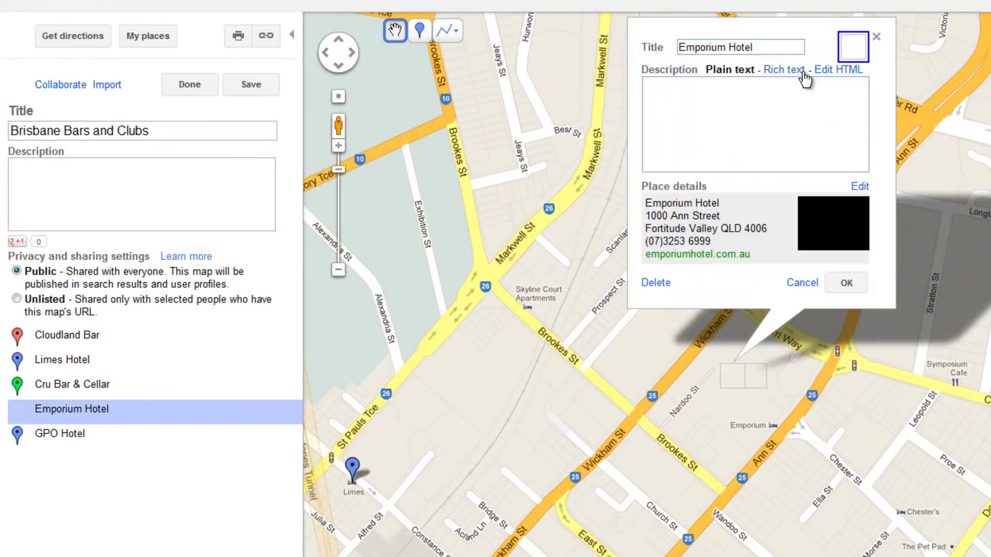
click(57, 434)
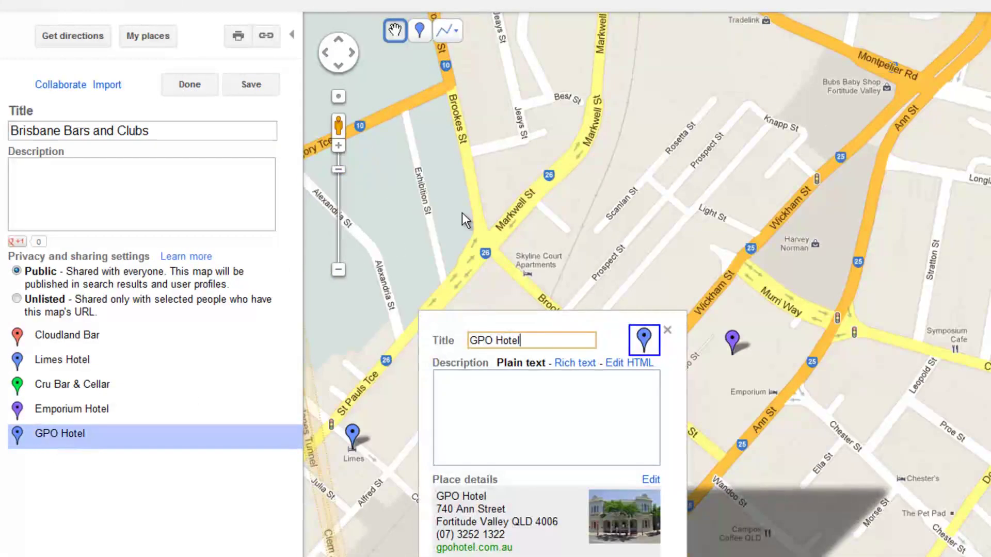
click(640, 339)
click(625, 363)
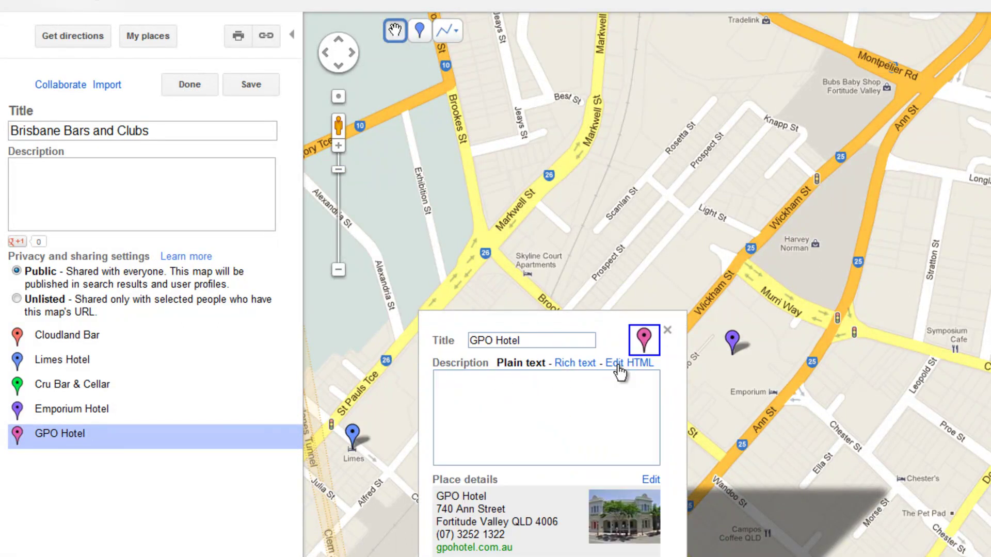
click(667, 327)
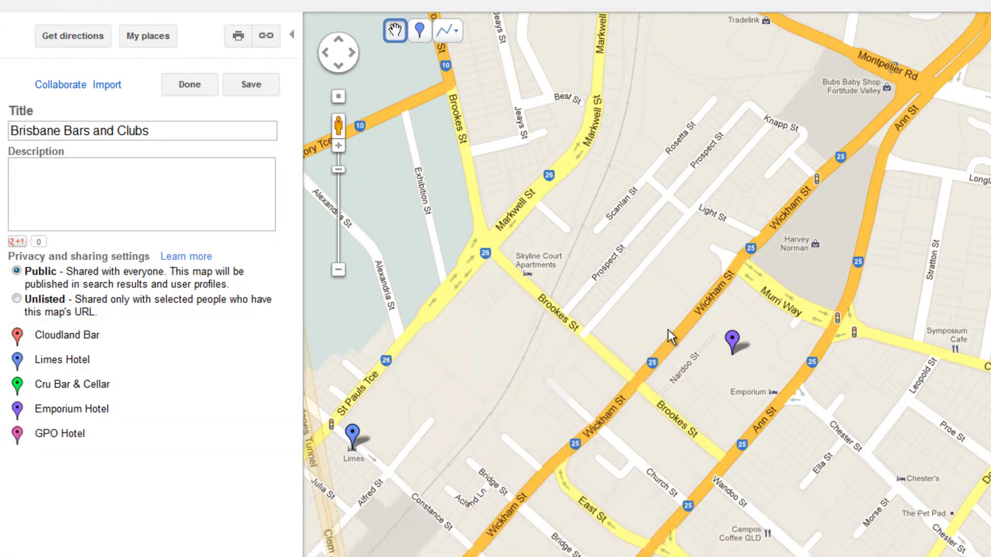
drag(626, 490, 788, 410)
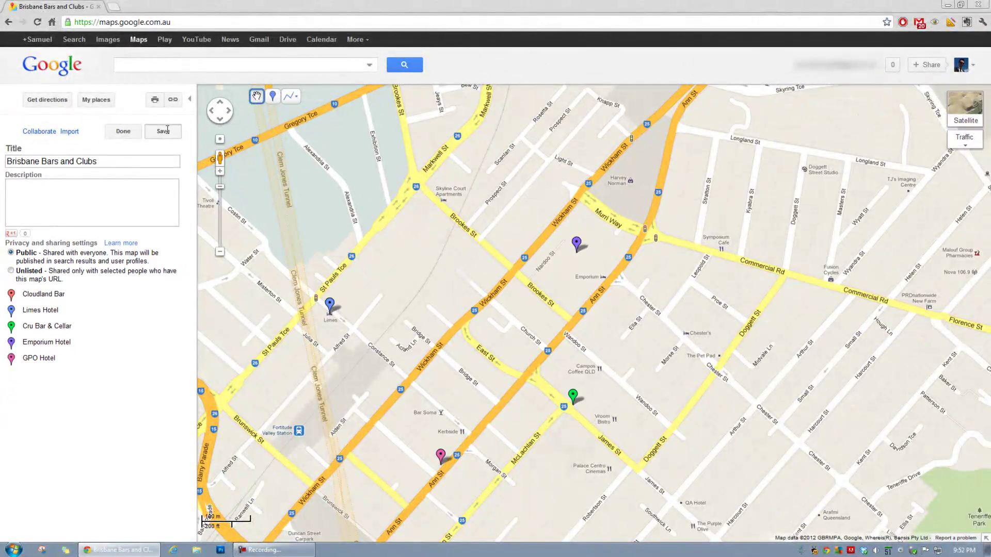
Finish editing and open the map's print view, zoomed in two levels
click(138, 129)
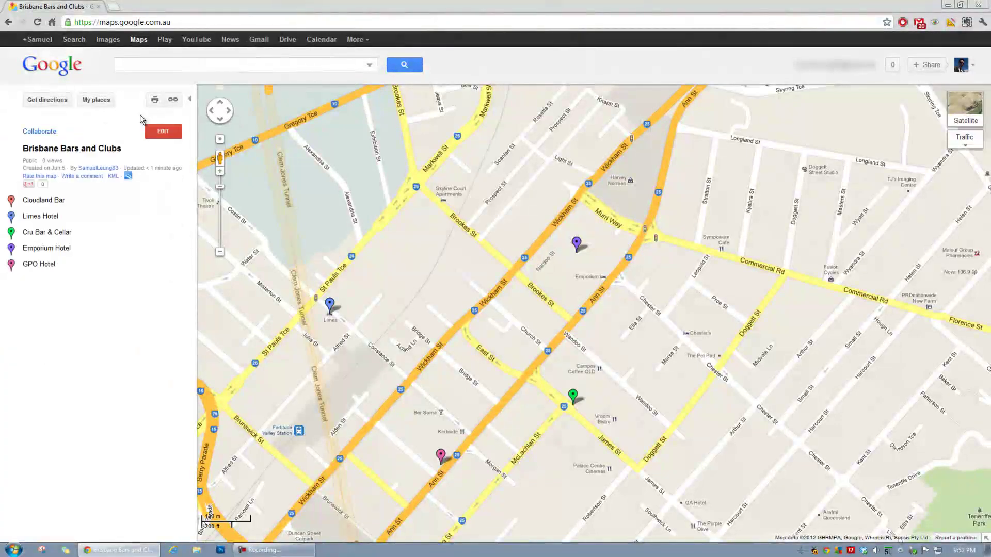
click(155, 100)
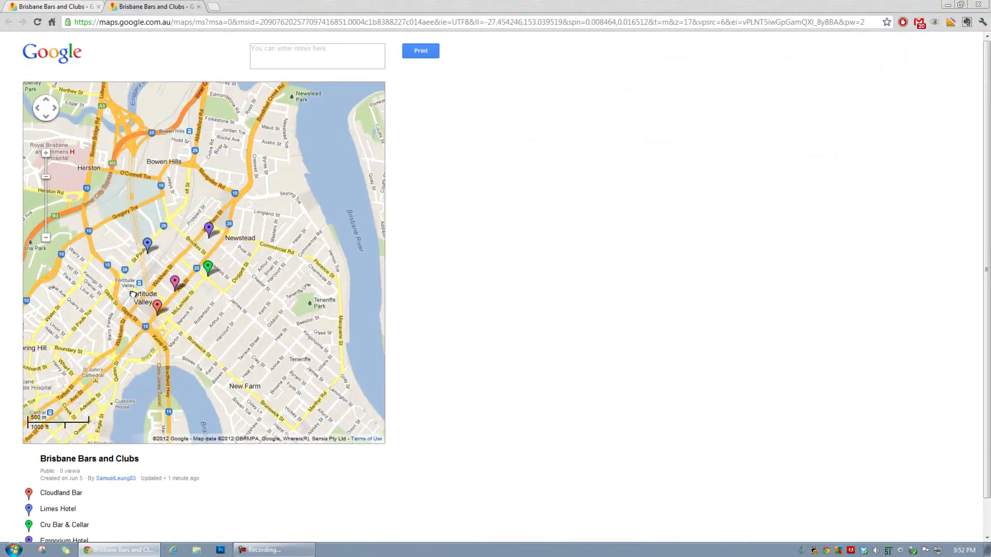
click(45, 154)
click(46, 154)
click(45, 154)
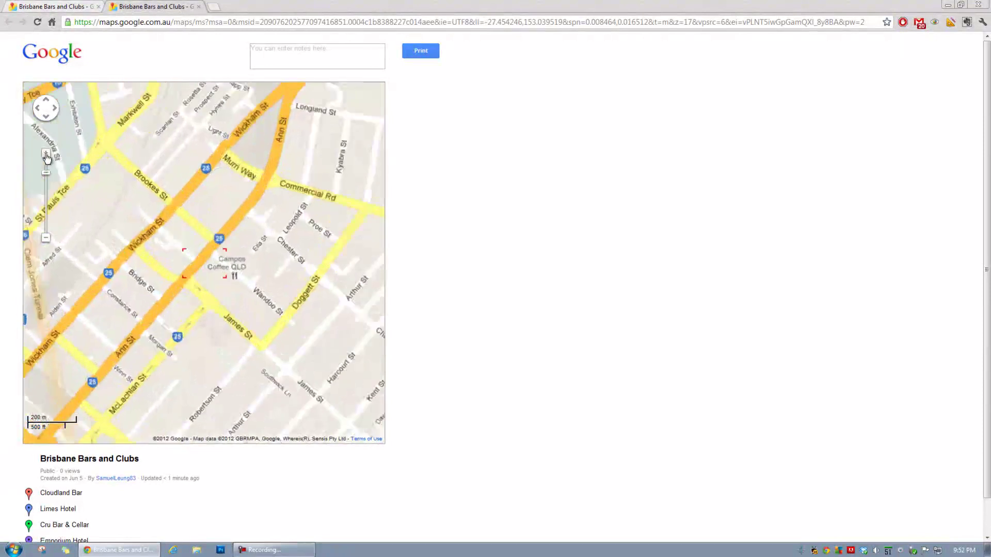
Frame all five coloured placemarks on the print map and review their list below
drag(120, 262, 224, 202)
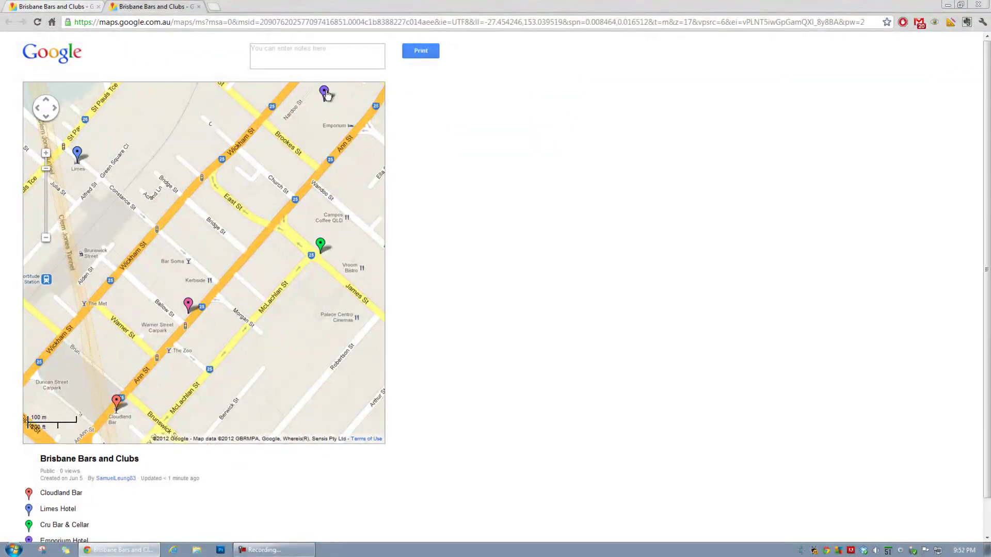
scroll(475, 399, down, 1)
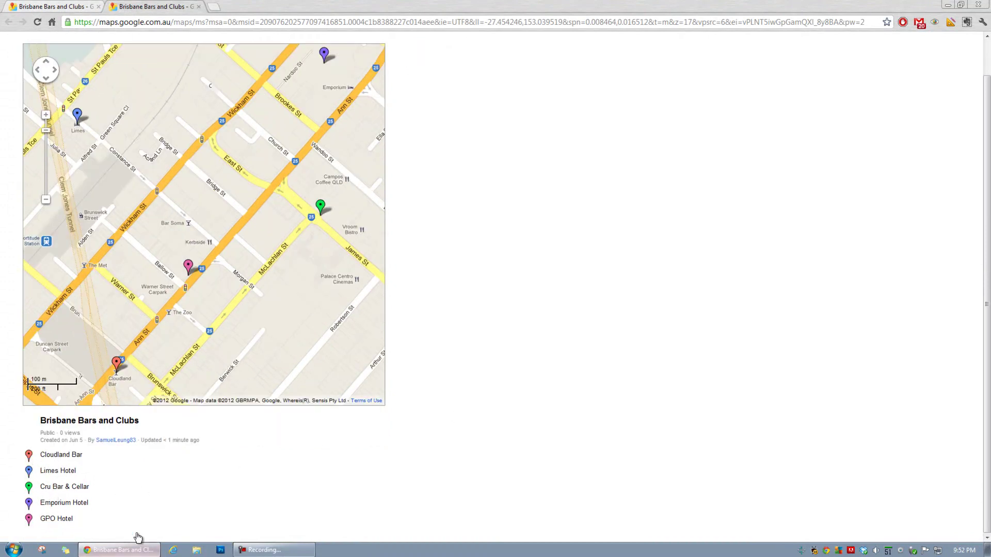
scroll(167, 501, up, 1)
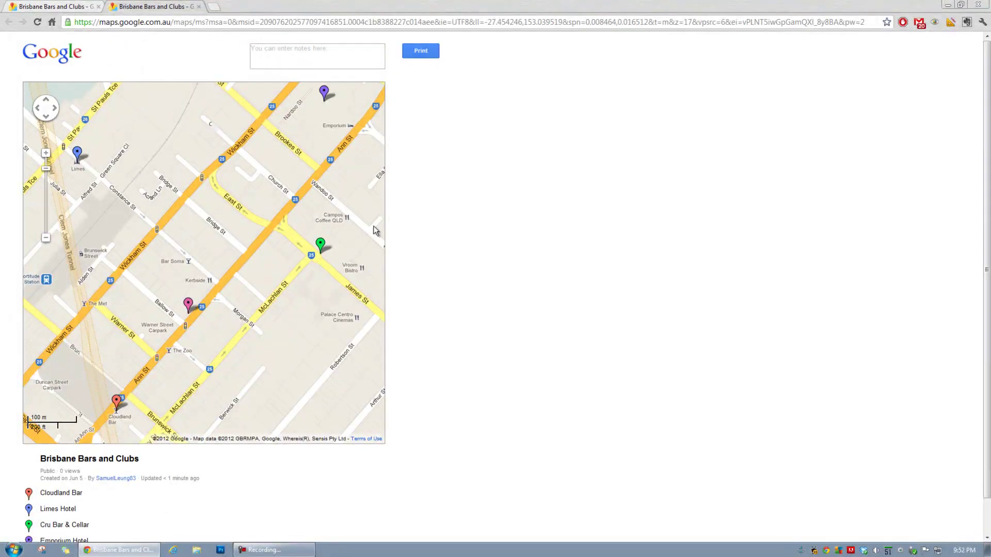
scroll(375, 230, down, 1)
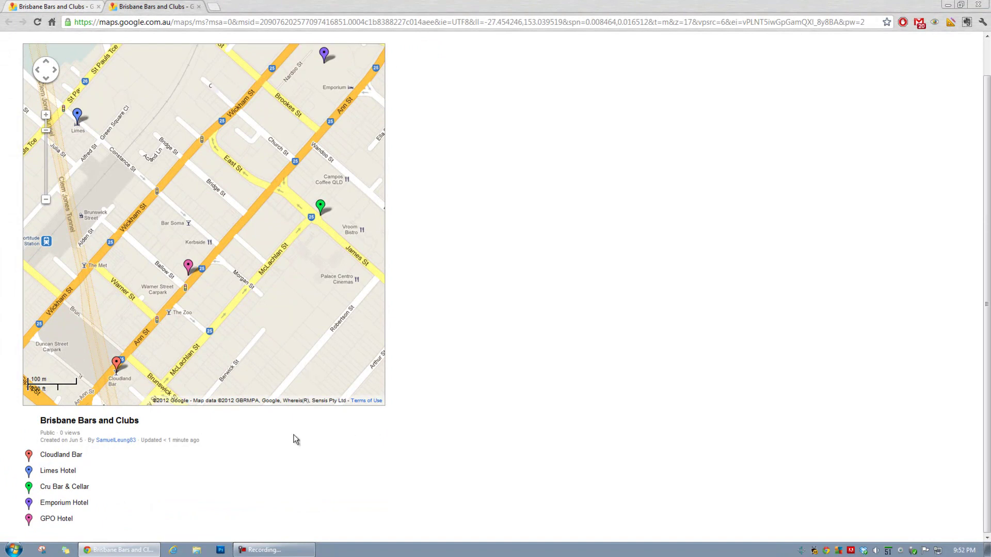